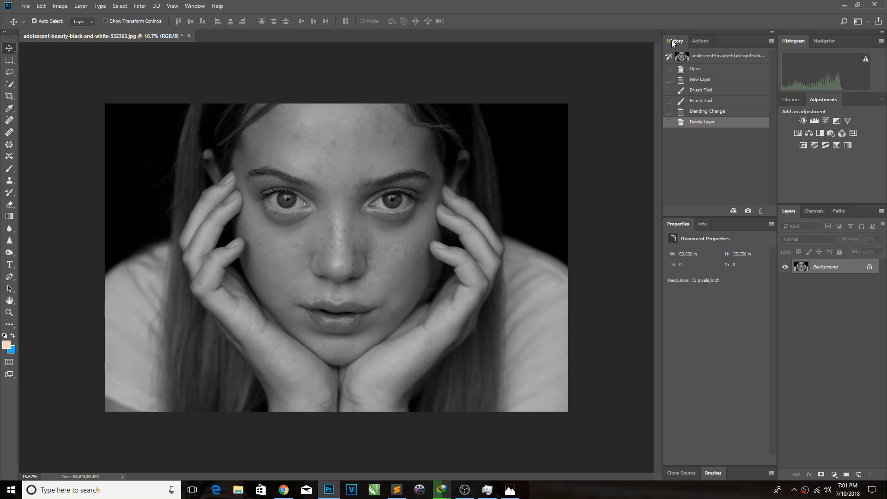
Set the foreground colour to the golden yellow f8d47e
left_click(7, 344)
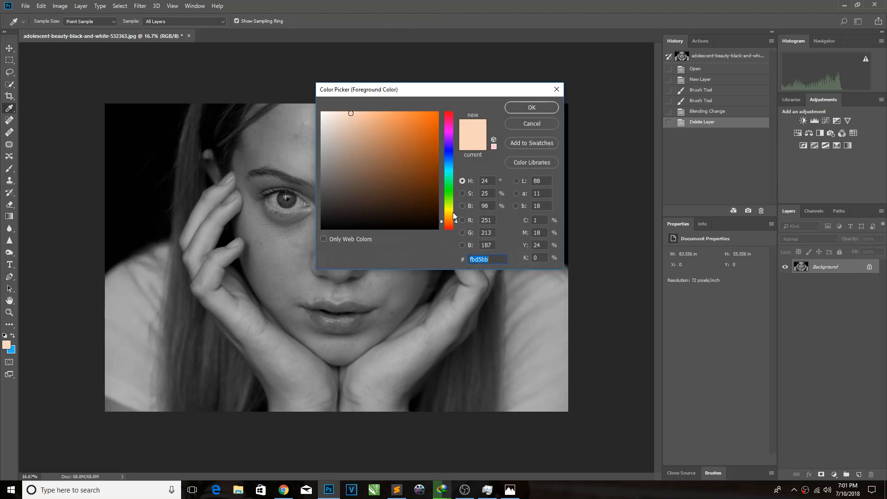
left_click_drag(443, 212, 443, 216)
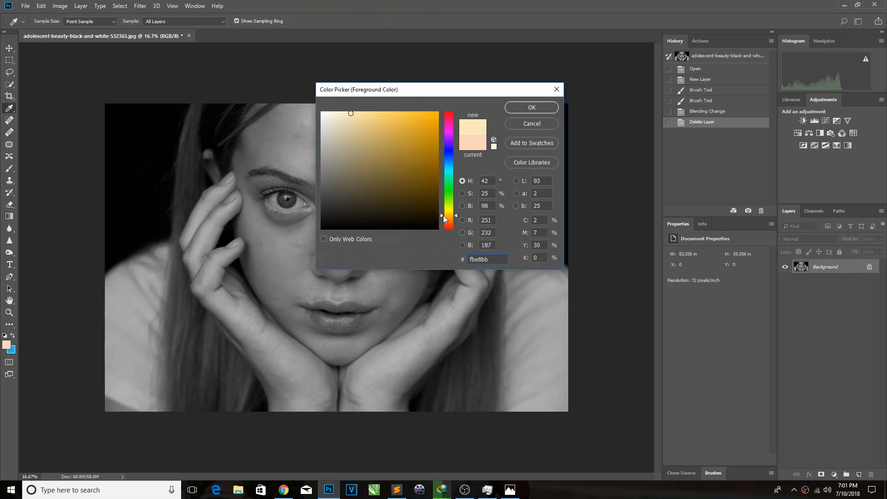
left_click(379, 115)
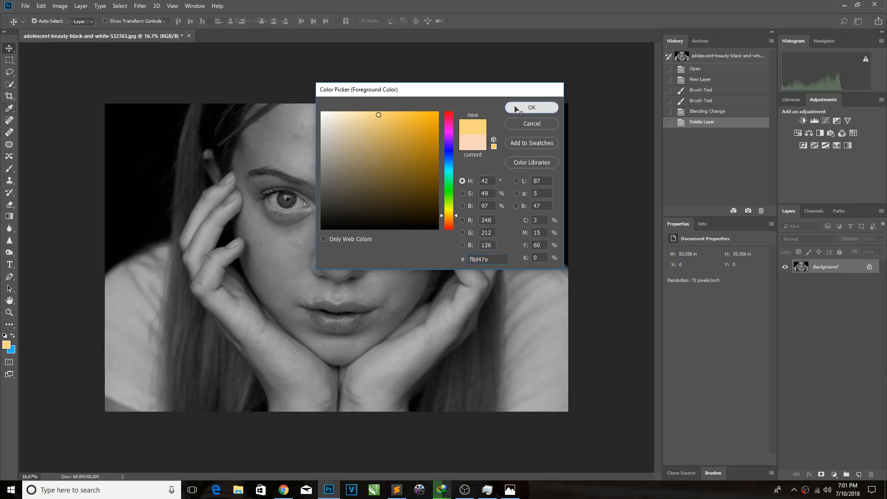
left_click(515, 106)
Create a new layer and paint over the woman's whole face and both hands with the 800 px soft brush
left_click(856, 472)
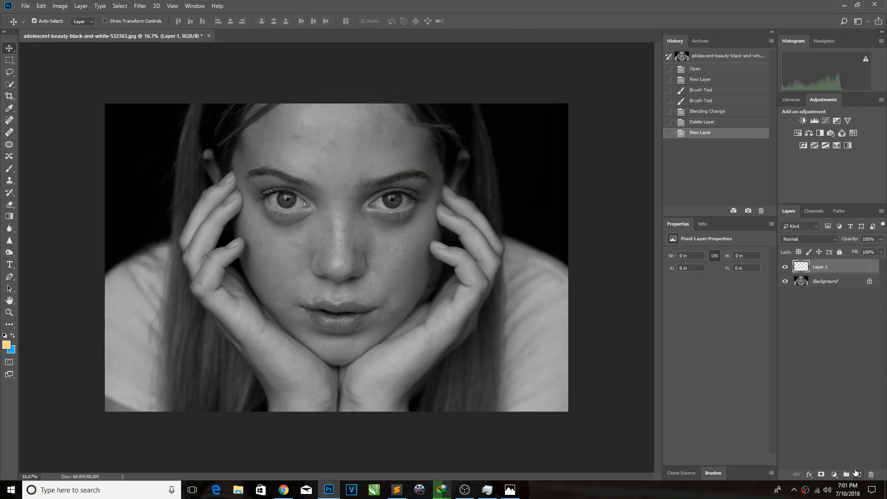
left_click(12, 170)
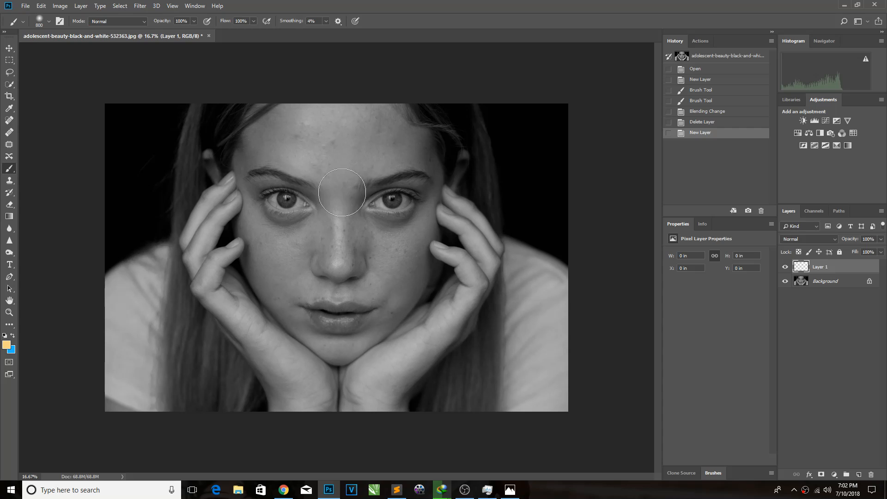
mouse_move(359, 109)
left_mouse_down()
mouse_move(394, 115)
mouse_move(275, 111)
mouse_move(261, 132)
mouse_move(256, 210)
mouse_move(264, 252)
mouse_move(293, 312)
mouse_move(317, 344)
mouse_move(347, 360)
mouse_move(414, 257)
mouse_move(428, 208)
mouse_move(421, 156)
mouse_move(399, 139)
mouse_move(317, 142)
mouse_move(285, 206)
mouse_move(329, 340)
mouse_move(316, 177)
mouse_move(358, 318)
mouse_move(369, 230)
mouse_move(380, 323)
mouse_move(406, 184)
mouse_move(309, 147)
mouse_move(327, 210)
mouse_move(390, 208)
left_mouse_up()
mouse_move(450, 207)
left_mouse_down()
mouse_move(498, 279)
mouse_move(445, 255)
mouse_move(438, 213)
mouse_move(462, 326)
mouse_move(433, 362)
mouse_move(469, 305)
mouse_move(401, 356)
mouse_move(405, 328)
mouse_move(341, 415)
mouse_move(362, 426)
mouse_move(378, 410)
mouse_move(420, 414)
mouse_move(414, 349)
mouse_move(332, 411)
mouse_move(283, 380)
mouse_move(203, 266)
mouse_move(193, 199)
mouse_move(230, 174)
mouse_move(236, 297)
mouse_move(281, 324)
mouse_move(324, 419)
mouse_move(228, 212)
mouse_move(210, 259)
mouse_move(228, 291)
mouse_move(200, 281)
mouse_move(302, 422)
mouse_move(346, 341)
mouse_move(441, 269)
mouse_move(425, 343)
mouse_move(460, 250)
mouse_move(457, 218)
mouse_move(438, 195)
mouse_move(484, 264)
mouse_move(399, 119)
left_mouse_up()
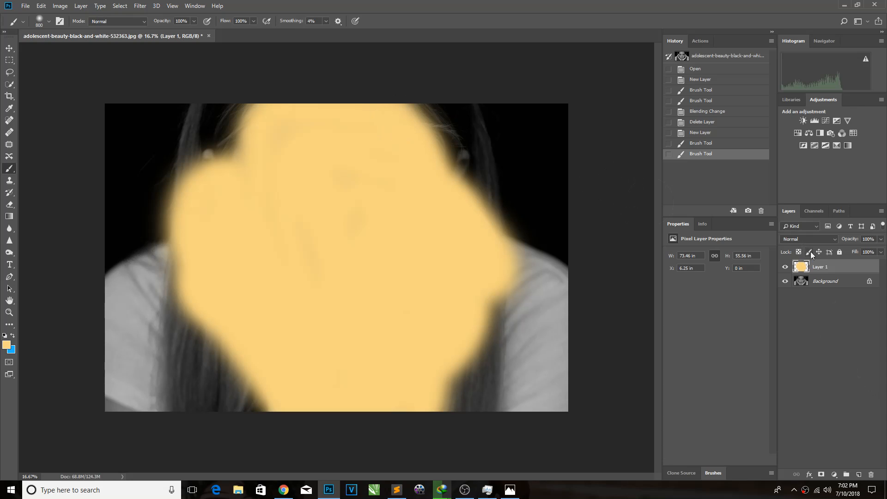
Set the painted layer's blending mode to Color and add a layer mask to it
left_click(809, 239)
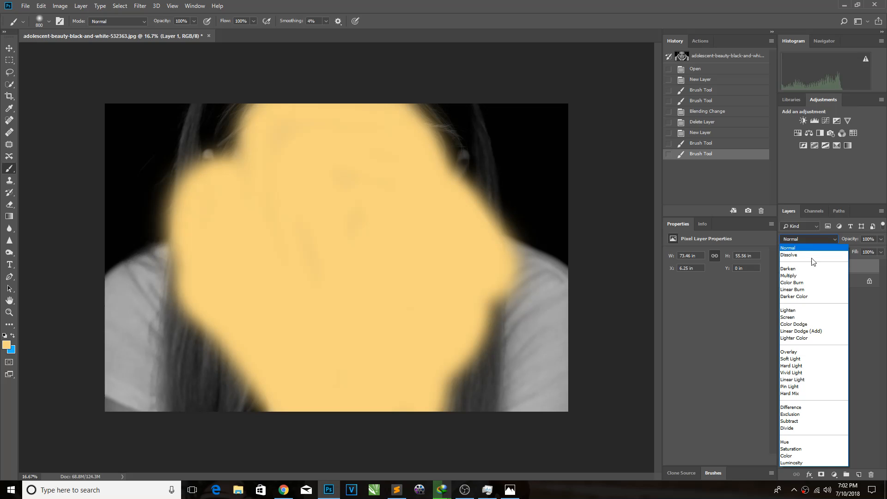
left_click(797, 457)
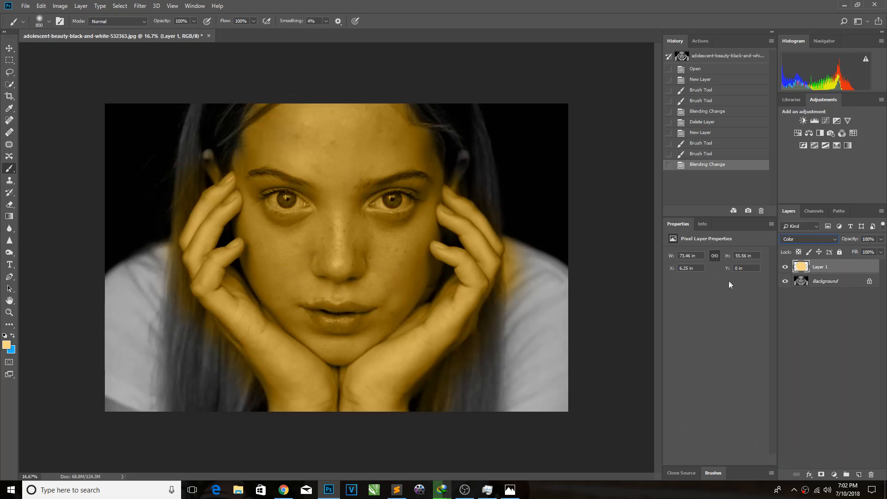
left_click(821, 475)
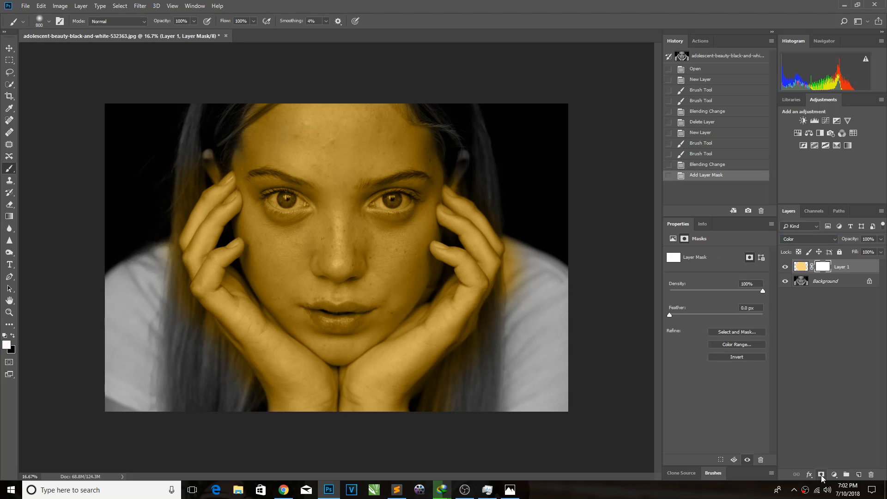
Paint black on the layer mask with a 300 px brush to remove the tint from the hair and shirt around the hands
left_click(12, 337)
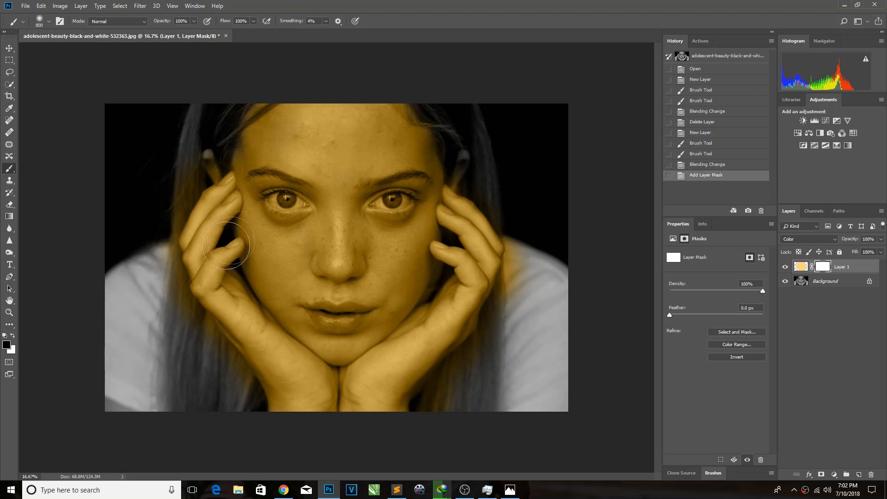
key("bracketleft")
key("bracketleft")
key("bracketleft")
key("bracketleft")
key("bracketleft")
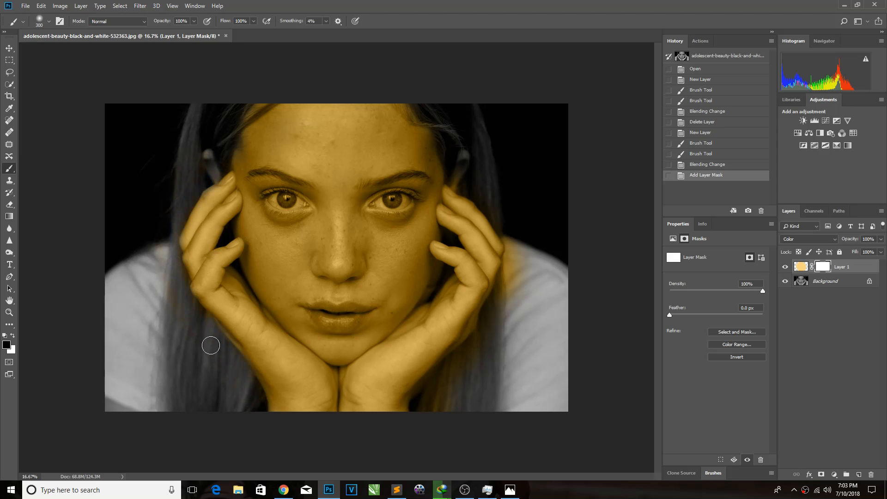
left_click_drag(185, 371, 187, 376)
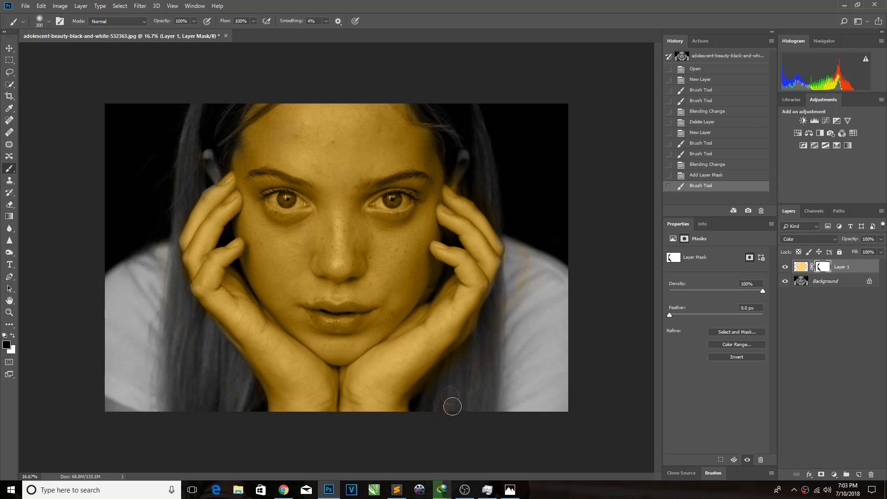
left_click(511, 204)
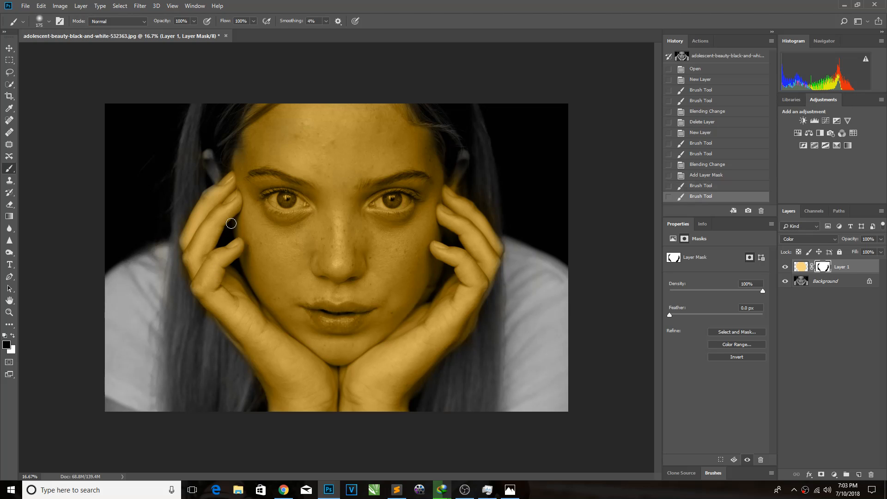
Mask out the tint in the dark gaps between the fingers and cheek on the photo's left side with a 70 px brush
scroll(218, 232, "up", 6)
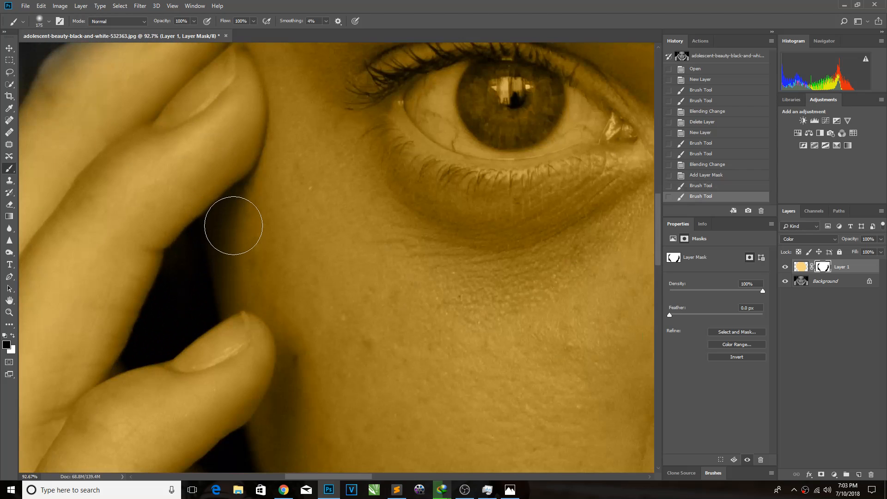
key("bracketleft")
key("bracketleft")
key("bracketleft")
key("bracketleft")
key("bracketleft")
key("bracketleft")
mouse_move(168, 283)
left_mouse_down()
mouse_move(143, 333)
mouse_move(175, 256)
mouse_move(184, 272)
left_mouse_up()
left_click_drag(359, 277, 400, 9)
mouse_move(275, 188)
left_mouse_down()
mouse_move(259, 190)
mouse_move(297, 236)
mouse_move(287, 194)
mouse_move(273, 180)
mouse_move(318, 272)
left_mouse_up()
Mask out the tint in the dark gaps between the cheek and hand on the photo's right side
left_click_drag(510, 219, 214, 210)
left_click_drag(407, 212, 186, 208)
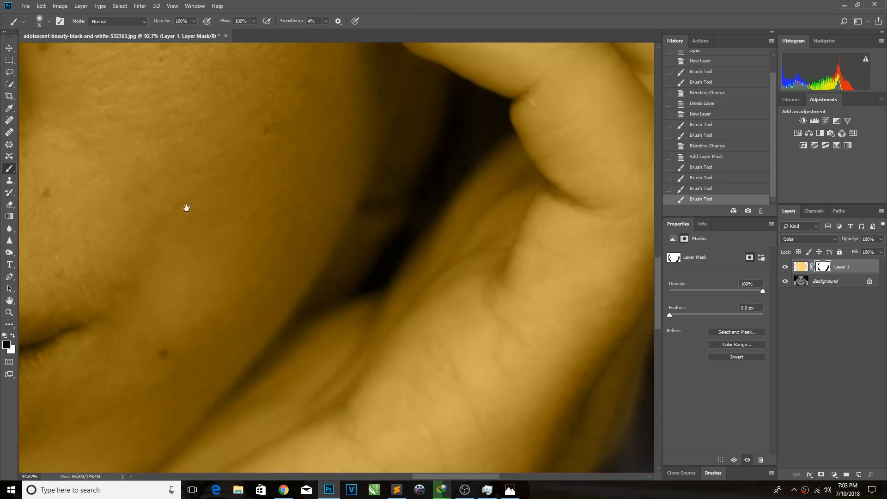
mouse_move(414, 71)
left_mouse_down()
mouse_move(471, 91)
mouse_move(460, 140)
mouse_move(400, 237)
mouse_move(408, 160)
mouse_move(329, 285)
mouse_move(393, 262)
mouse_move(452, 137)
mouse_move(439, 174)
left_mouse_up()
mouse_move(323, 134)
left_mouse_down()
mouse_move(282, 438)
mouse_move(305, 475)
left_mouse_up()
mouse_move(461, 305)
left_mouse_down()
mouse_move(467, 240)
mouse_move(523, 287)
mouse_move(525, 317)
mouse_move(470, 277)
mouse_move(467, 309)
mouse_move(467, 273)
mouse_move(495, 257)
left_mouse_up()
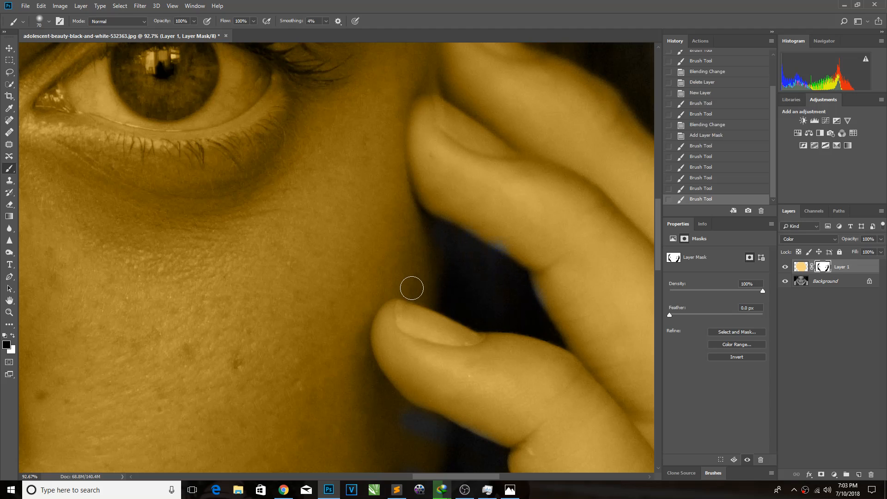
scroll(412, 287, "down", 5)
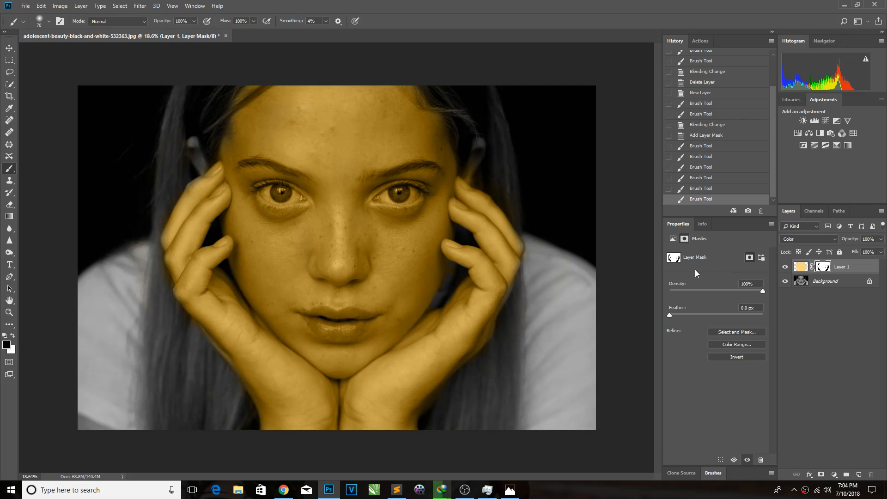
Paint white on the mask at 50% brush opacity to restore the skin tint along the fingers on the photo's left side
left_click(14, 336)
scroll(172, 244, "up", 10)
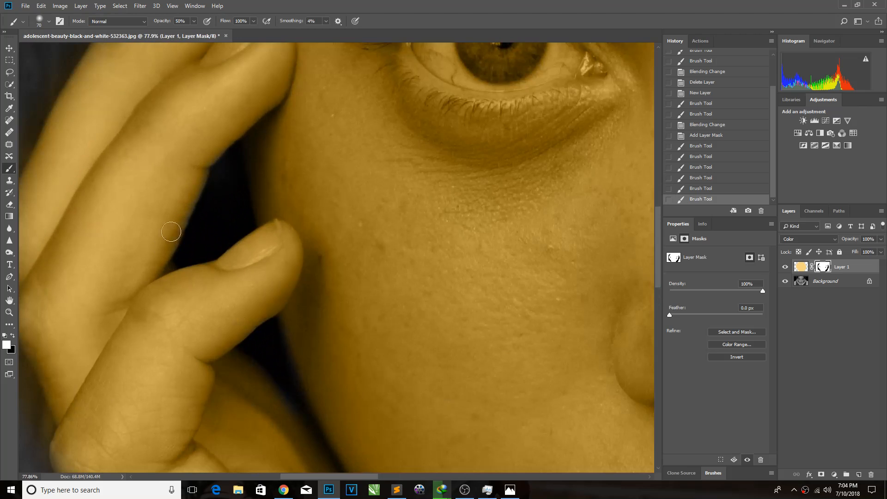
left_click(205, 177)
left_click_drag(135, 159, 270, 244)
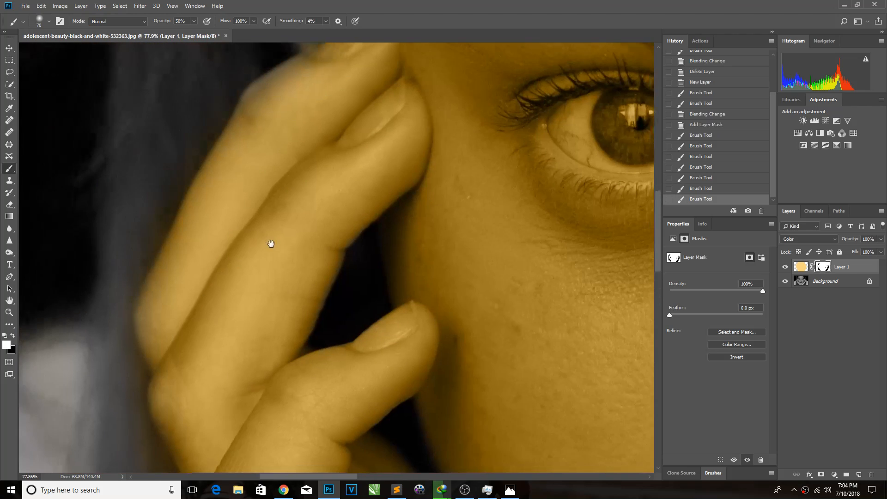
mouse_move(254, 95)
left_mouse_down()
mouse_move(233, 121)
mouse_move(263, 132)
left_mouse_up()
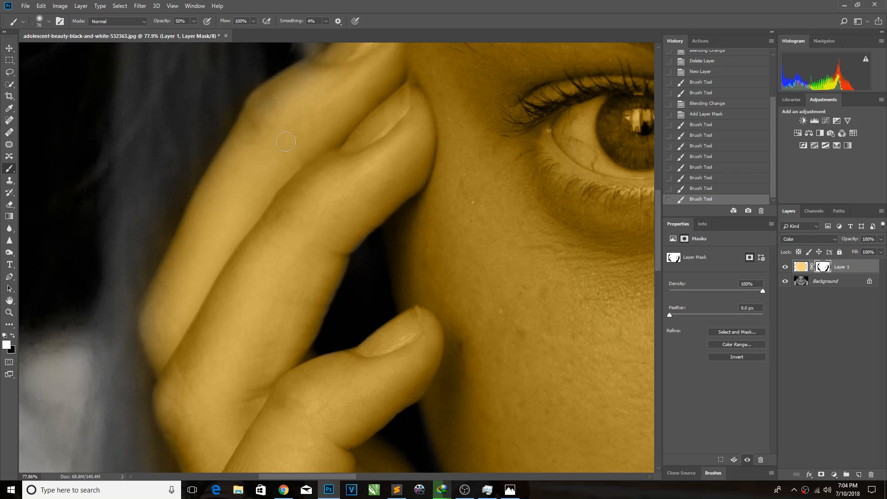
Restore the missing skin tint along the finger and cheek edges on the photo's right side
left_click_drag(268, 236, 257, 13)
mouse_move(409, 327)
left_mouse_down()
mouse_move(561, 144)
mouse_move(152, 179)
mouse_move(243, 108)
mouse_move(437, 348)
mouse_move(283, 330)
left_mouse_up()
mouse_move(299, 190)
left_mouse_down()
mouse_move(291, 216)
mouse_move(185, 365)
left_mouse_up()
mouse_move(235, 177)
left_mouse_down()
mouse_move(226, 146)
mouse_move(257, 352)
left_mouse_up()
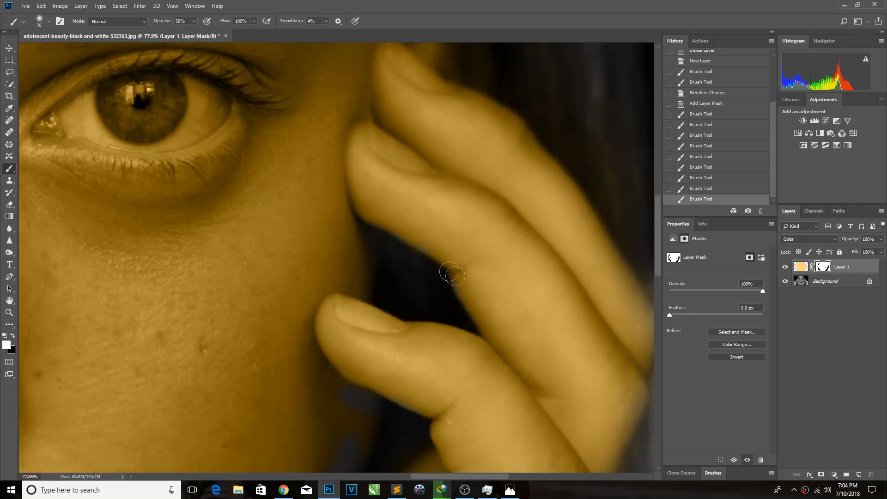
left_click_drag(456, 277, 441, 298)
scroll(323, 342, "down", 4)
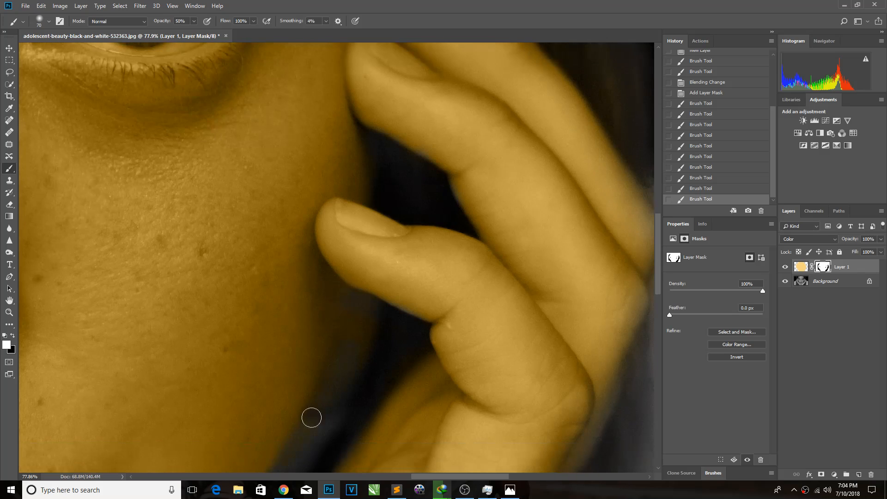
mouse_move(313, 426)
left_mouse_down()
mouse_move(323, 400)
mouse_move(294, 175)
left_mouse_up()
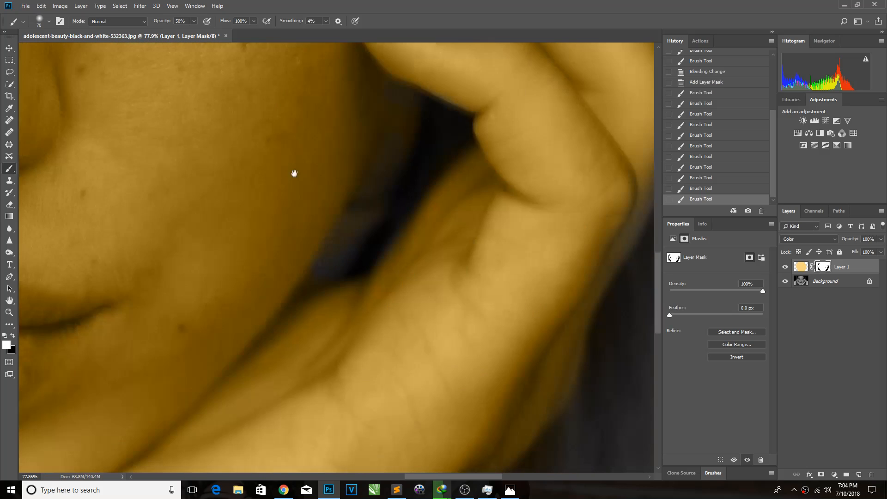
left_click_drag(332, 227, 367, 223)
scroll(368, 222, "down", 8, "alt")
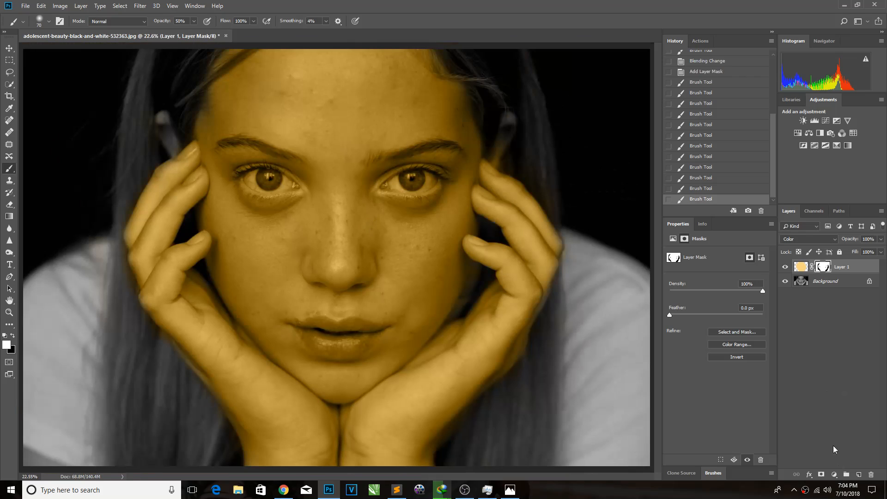
Add a Selective Color adjustment layer above the tint layer and choose Yellows as the colour range
left_click(834, 474)
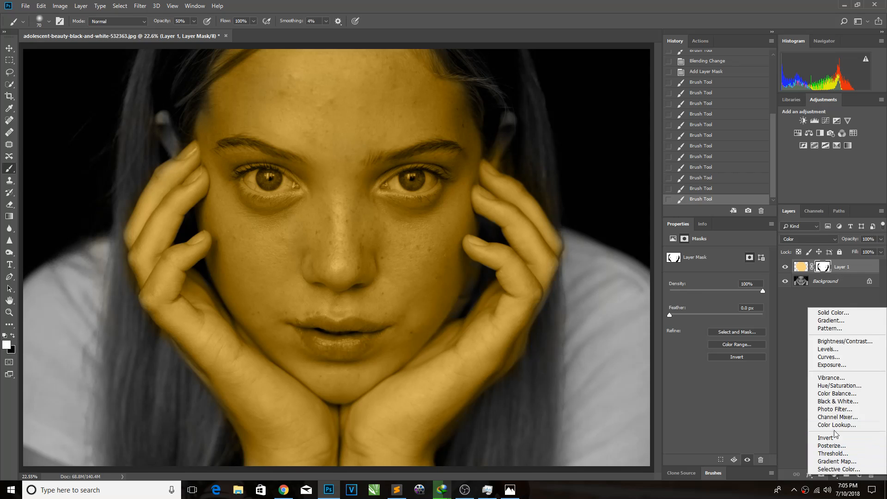
left_click(834, 469)
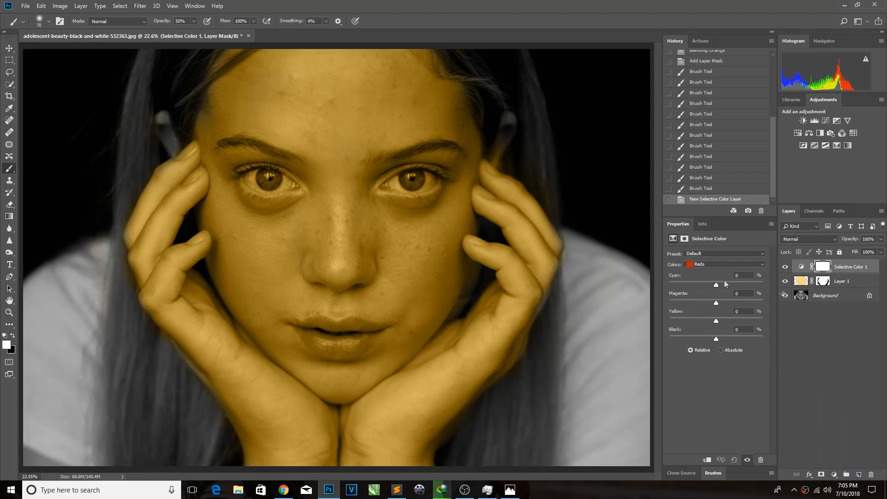
left_click(711, 262)
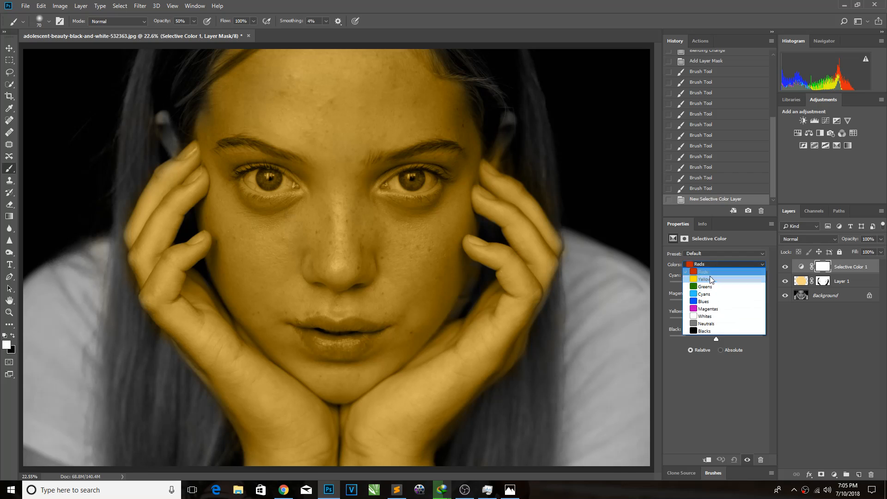
left_click(710, 278)
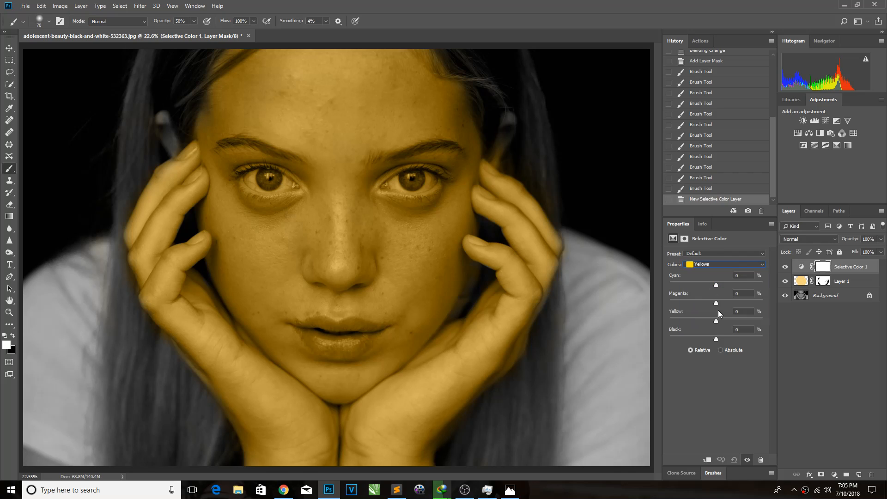
Adjust the Yellows to Cyan -48, Magenta +58, Yellow -18 and Black -52 percent
left_click_drag(718, 303, 738, 305)
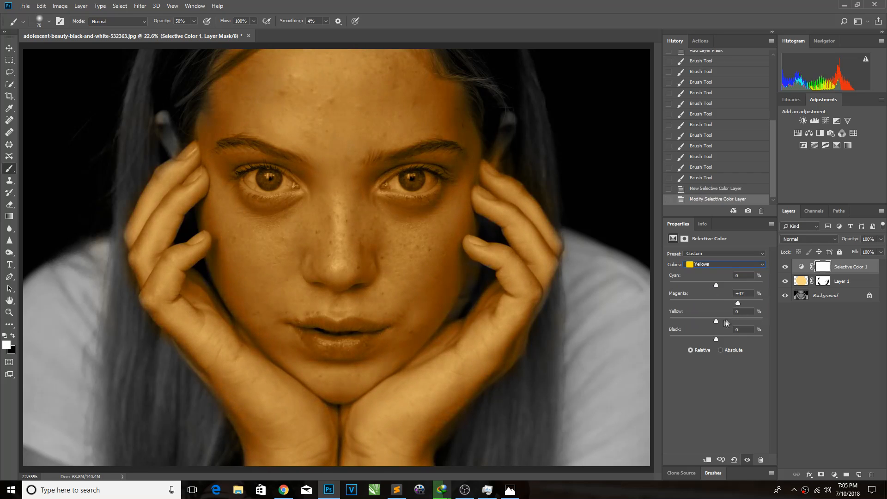
left_click_drag(695, 323, 687, 324)
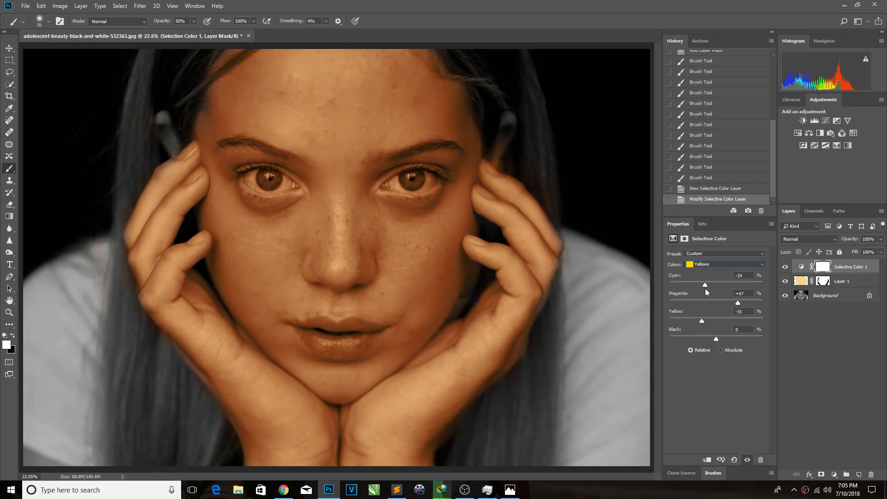
left_click_drag(738, 305, 728, 306)
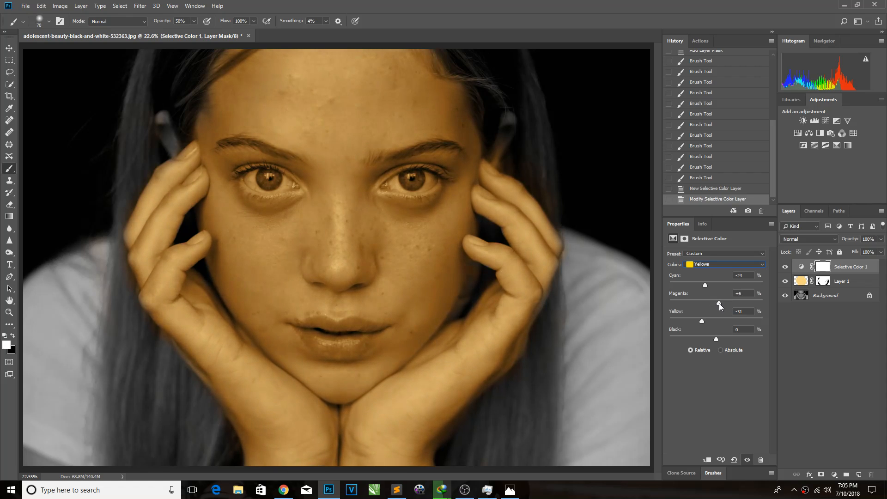
mouse_move(715, 339)
left_mouse_down()
mouse_move(723, 340)
mouse_move(703, 341)
left_mouse_up()
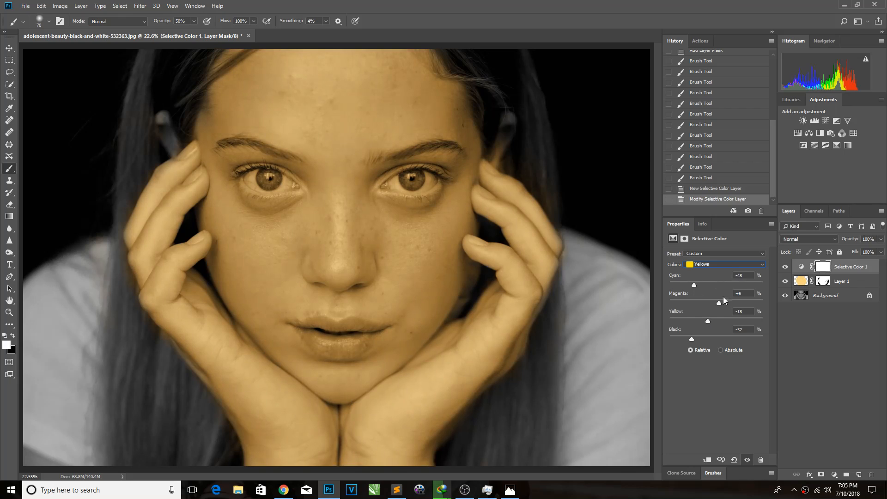
left_click_drag(719, 302, 732, 304)
Hide the Selective Color and tint layers to compare with the original photo, and show both again
left_click(785, 267)
left_click(785, 282)
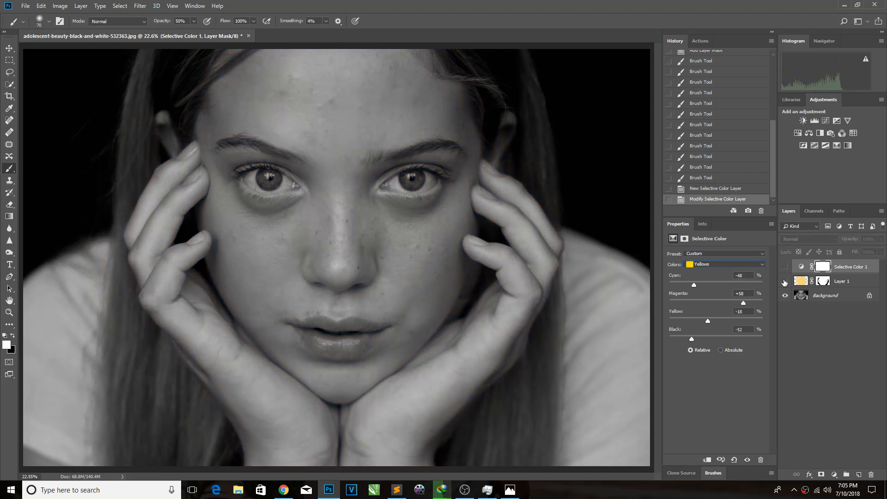
left_click(785, 281)
left_click(784, 268)
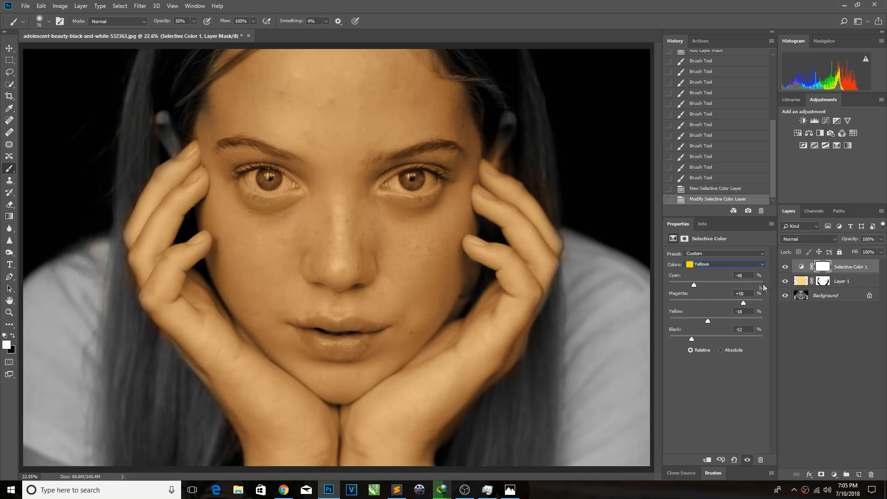
Paint the skin tint off the lips on Layer 1's mask and clean up the tint along the lip edges
left_click(801, 282)
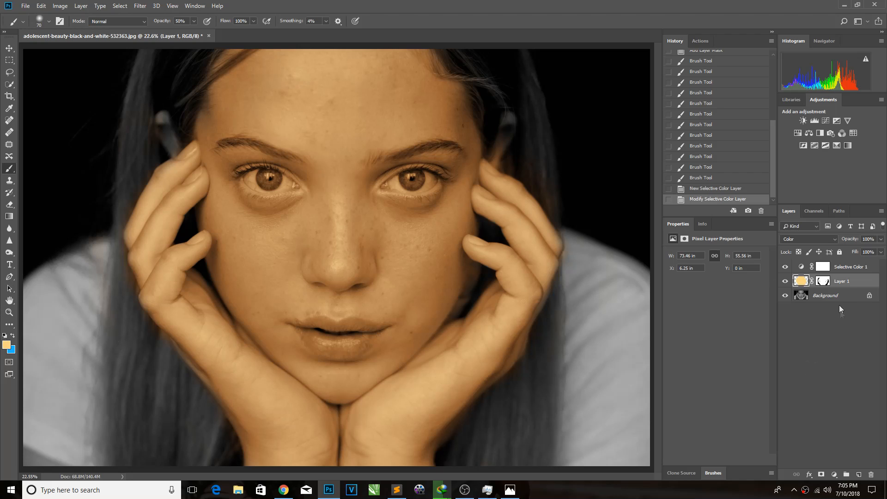
left_click(824, 281)
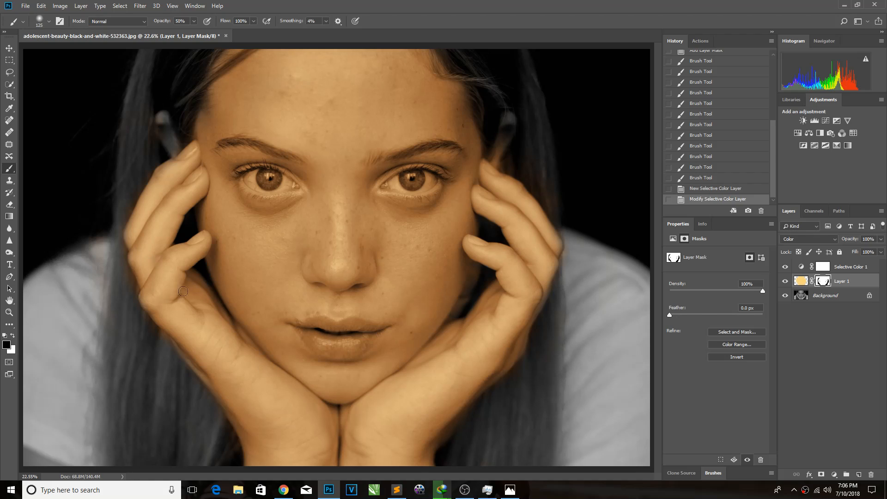
scroll(339, 380, "up", 8)
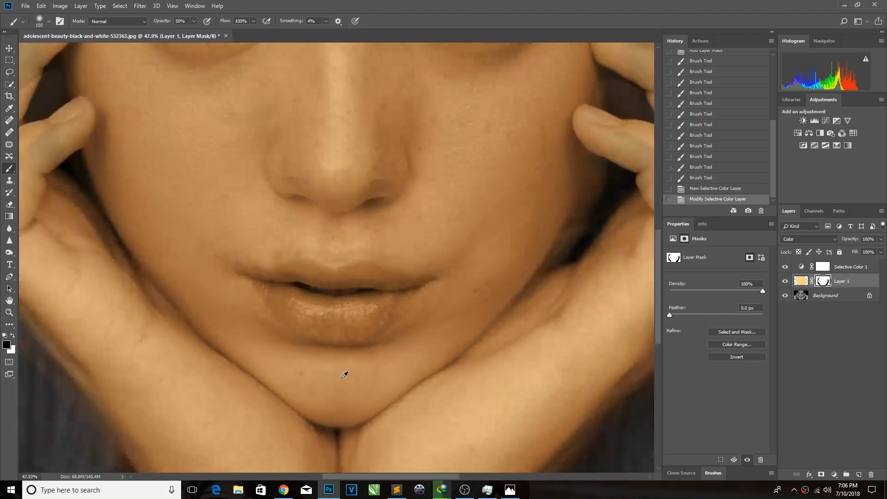
key("bracketleft")
key("bracketleft")
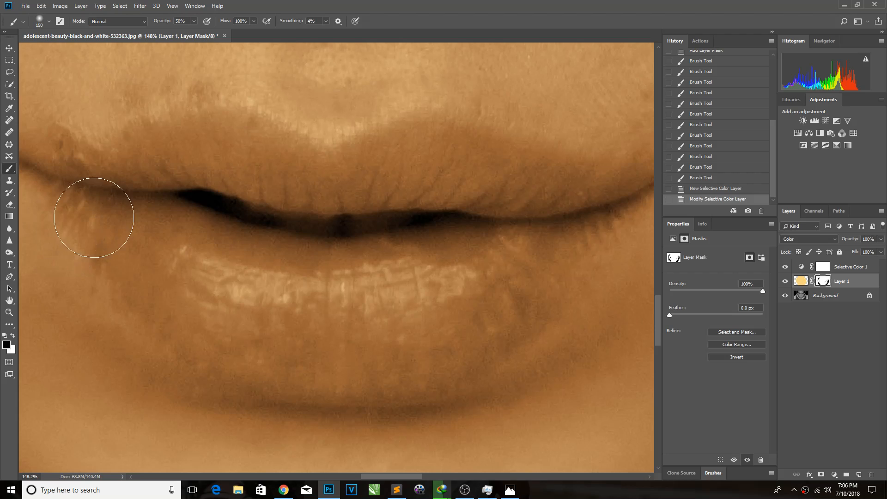
mouse_move(79, 199)
left_mouse_down()
mouse_move(190, 327)
mouse_move(223, 353)
mouse_move(292, 369)
mouse_move(404, 361)
mouse_move(518, 314)
mouse_move(569, 241)
mouse_move(574, 215)
mouse_move(558, 194)
mouse_move(479, 165)
mouse_move(270, 175)
mouse_move(197, 152)
mouse_move(147, 157)
mouse_move(122, 190)
mouse_move(221, 292)
mouse_move(459, 339)
mouse_move(269, 306)
mouse_move(128, 330)
mouse_move(353, 335)
mouse_move(256, 336)
mouse_move(226, 312)
mouse_move(409, 286)
mouse_move(478, 269)
mouse_move(481, 254)
mouse_move(224, 256)
mouse_move(160, 231)
mouse_move(165, 202)
mouse_move(264, 186)
mouse_move(441, 195)
mouse_move(524, 205)
mouse_move(479, 260)
mouse_move(534, 245)
mouse_move(494, 258)
mouse_move(428, 313)
mouse_move(365, 313)
mouse_move(240, 360)
mouse_move(157, 365)
mouse_move(85, 333)
left_mouse_up()
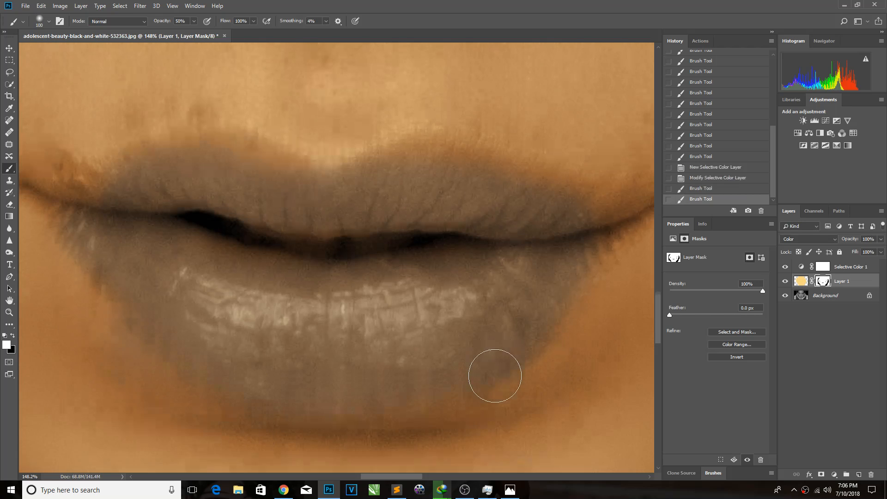
scroll(495, 372, "up", 2)
left_click_drag(143, 292, 66, 231)
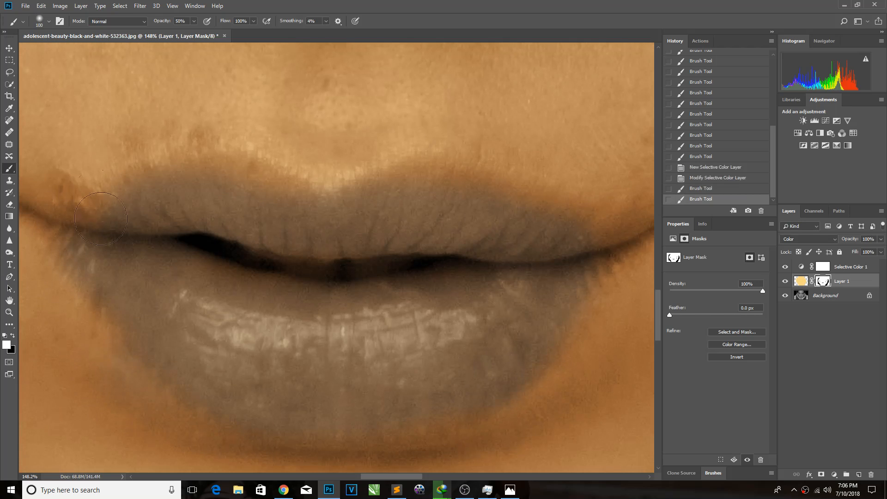
Mask the skin tint off the eye on the photo's left side, including its iris, white and lashes
scroll(129, 268, "down", 7)
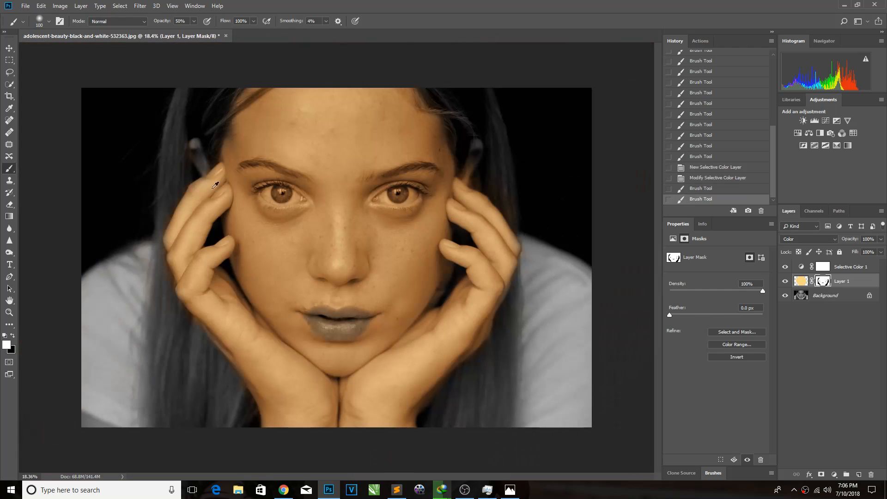
scroll(281, 197, "up", 6)
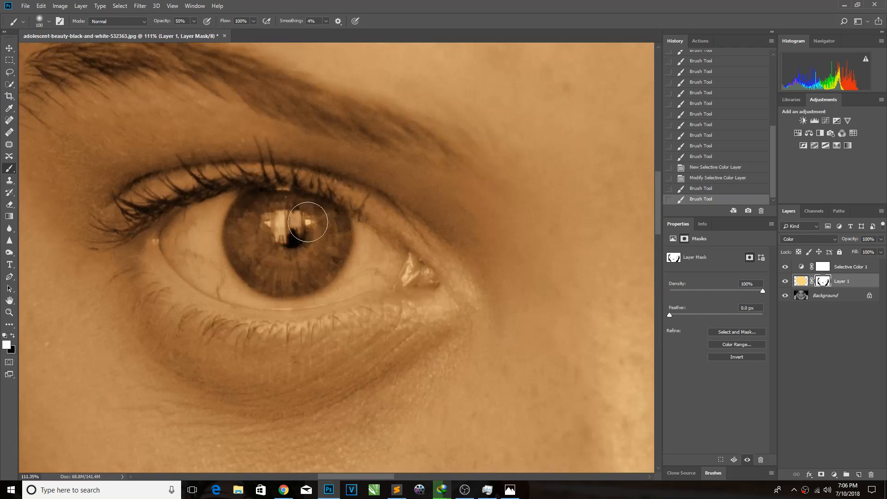
mouse_move(308, 222)
left_mouse_down()
mouse_move(234, 204)
mouse_move(216, 247)
left_mouse_up()
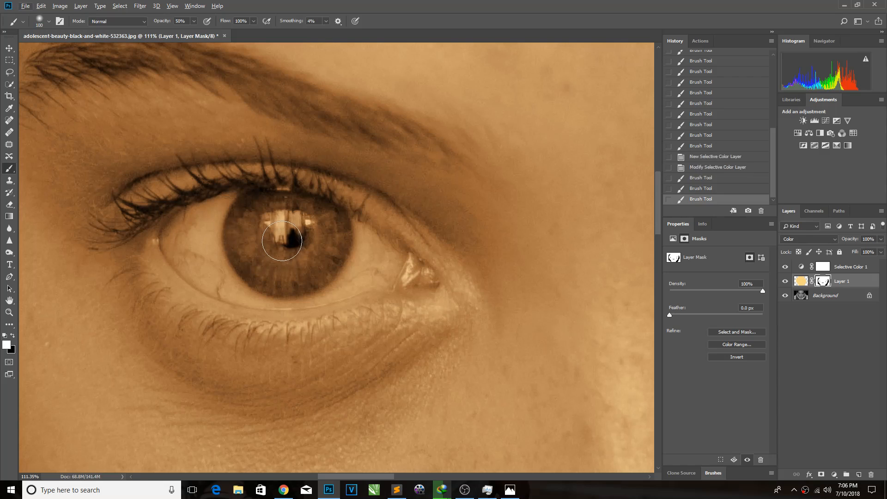
key("x")
mouse_move(282, 240)
left_mouse_down()
mouse_move(278, 200)
mouse_move(254, 223)
mouse_move(260, 263)
mouse_move(306, 261)
mouse_move(317, 215)
mouse_move(266, 202)
mouse_move(253, 256)
mouse_move(309, 274)
mouse_move(302, 218)
mouse_move(241, 211)
mouse_move(185, 227)
mouse_move(187, 255)
mouse_move(218, 275)
mouse_move(336, 286)
mouse_move(396, 272)
mouse_move(303, 218)
mouse_move(239, 217)
mouse_move(195, 241)
mouse_move(222, 240)
left_mouse_up()
mouse_move(172, 183)
left_mouse_down()
mouse_move(128, 203)
mouse_move(116, 229)
left_mouse_up()
mouse_move(126, 257)
left_mouse_down()
mouse_move(153, 284)
mouse_move(148, 294)
mouse_move(265, 331)
mouse_move(432, 296)
left_mouse_up()
Mask the skin tint off the whole eyebrow on the photo's left side
left_click_drag(341, 143, 545, 283)
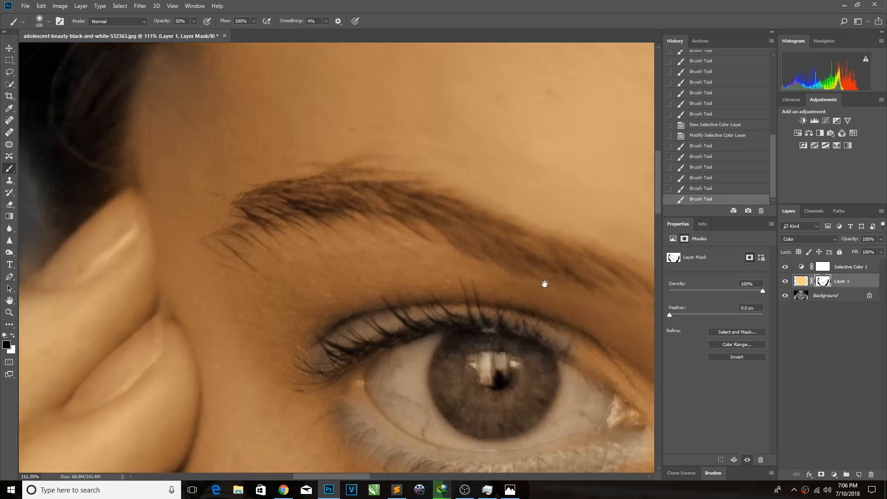
mouse_move(279, 279)
left_mouse_down()
mouse_move(288, 244)
mouse_move(378, 231)
mouse_move(624, 288)
mouse_move(345, 231)
left_mouse_up()
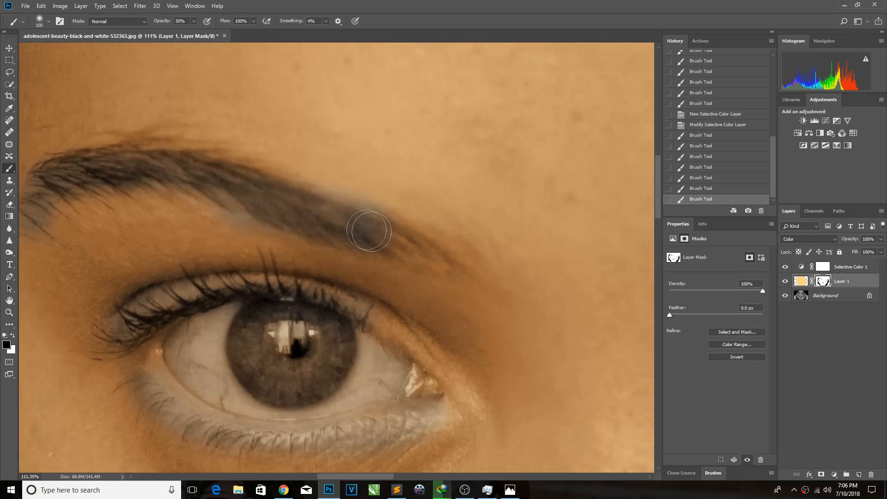
mouse_move(110, 162)
left_mouse_down()
mouse_move(38, 220)
mouse_move(58, 196)
mouse_move(282, 192)
left_mouse_up()
mouse_move(217, 204)
left_mouse_down()
mouse_move(320, 230)
mouse_move(188, 201)
mouse_move(175, 229)
mouse_move(215, 221)
left_mouse_up()
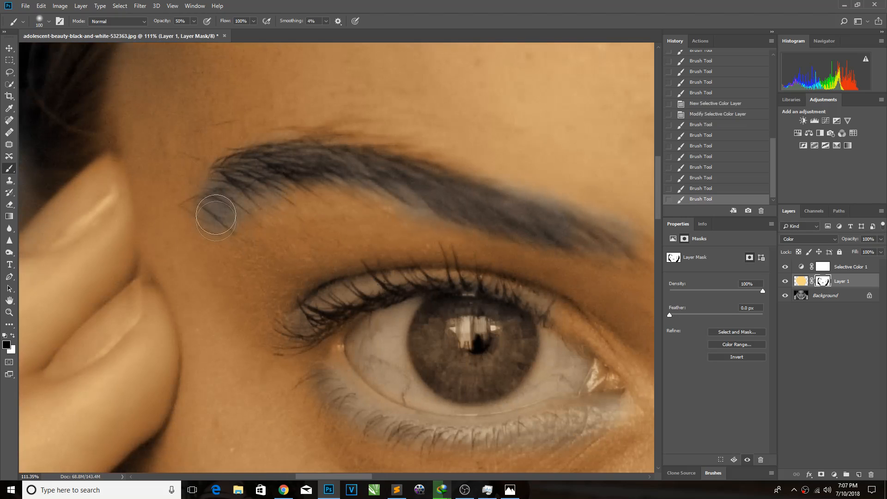
With brush smoothing at 12% and opacity at 28%, restore skin tint around the left-hand eyebrow and below that eye's lower lashes
left_click(326, 22)
left_click_drag(326, 31, 329, 32)
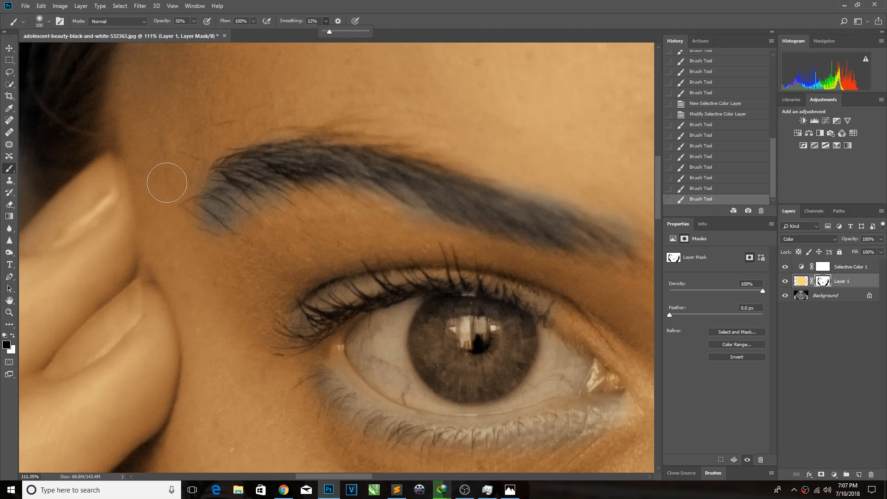
key("x")
left_click(193, 21)
left_click_drag(195, 34, 184, 33)
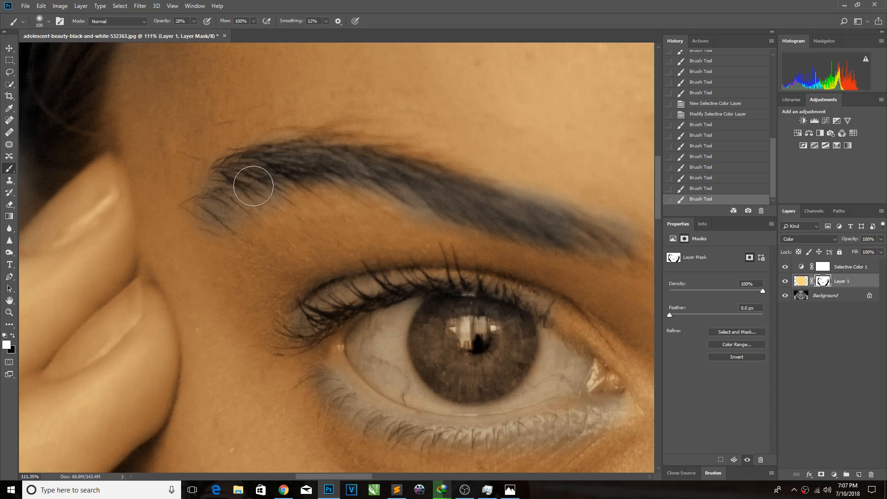
mouse_move(495, 232)
left_mouse_down()
mouse_move(598, 234)
mouse_move(497, 198)
mouse_move(631, 244)
left_mouse_up()
left_click_drag(554, 346, 475, 211)
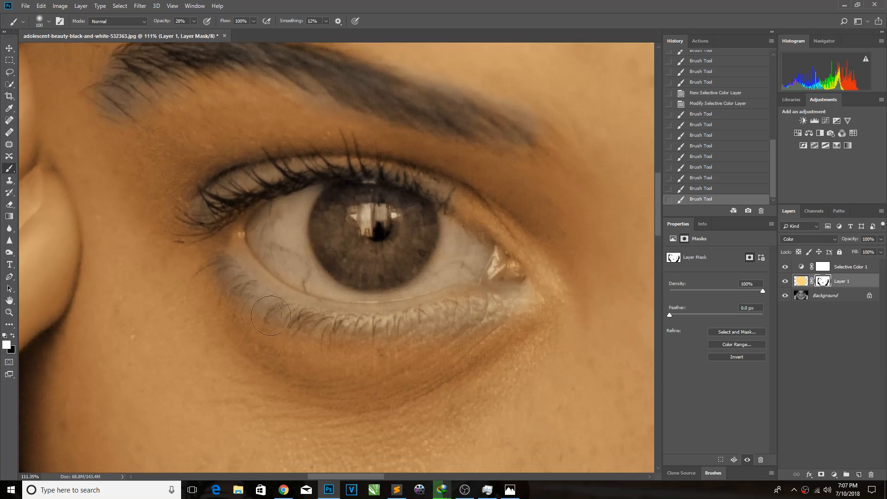
mouse_move(266, 319)
left_mouse_down()
mouse_move(319, 334)
mouse_move(311, 318)
mouse_move(286, 314)
mouse_move(409, 324)
left_mouse_up()
Mask the skin tint off the eyebrow and eye on the photo's right side with the brush at 50% opacity
mouse_move(209, 224)
left_mouse_down()
mouse_move(245, 178)
mouse_move(521, 188)
mouse_move(376, 250)
mouse_move(18, 242)
mouse_move(1, 308)
left_mouse_up()
left_click_drag(444, 217, 327, 192)
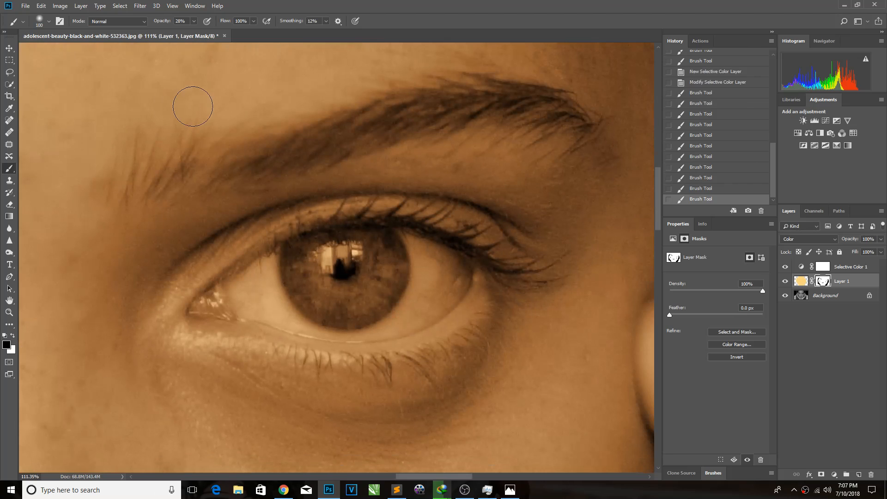
mouse_move(146, 178)
left_mouse_down()
mouse_move(402, 111)
mouse_move(293, 166)
mouse_move(482, 99)
mouse_move(561, 119)
mouse_move(476, 108)
mouse_move(355, 124)
mouse_move(658, 115)
mouse_move(628, 119)
mouse_move(596, 148)
mouse_move(602, 166)
mouse_move(380, 132)
mouse_move(264, 158)
mouse_move(163, 163)
mouse_move(122, 178)
mouse_move(148, 154)
mouse_move(135, 189)
left_mouse_up()
mouse_move(176, 312)
left_mouse_down()
mouse_move(342, 215)
mouse_move(473, 226)
mouse_move(524, 256)
mouse_move(471, 341)
mouse_move(323, 364)
mouse_move(232, 352)
mouse_move(203, 324)
mouse_move(201, 301)
mouse_move(331, 280)
mouse_move(253, 307)
mouse_move(258, 316)
mouse_move(311, 305)
mouse_move(367, 255)
mouse_move(398, 241)
mouse_move(408, 302)
mouse_move(468, 334)
mouse_move(469, 300)
mouse_move(341, 332)
mouse_move(471, 298)
mouse_move(271, 312)
mouse_move(243, 336)
mouse_move(305, 340)
mouse_move(253, 318)
mouse_move(273, 311)
left_mouse_up()
scroll(282, 320, "down", 5)
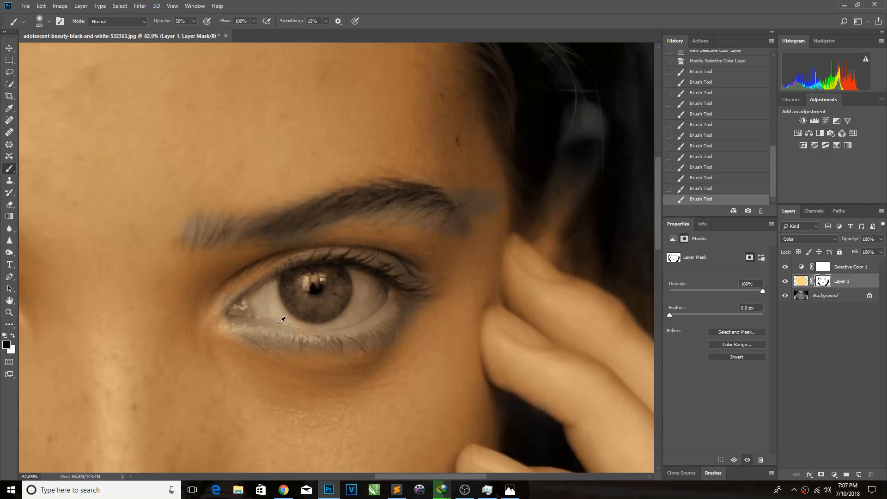
scroll(281, 320, "down", 2)
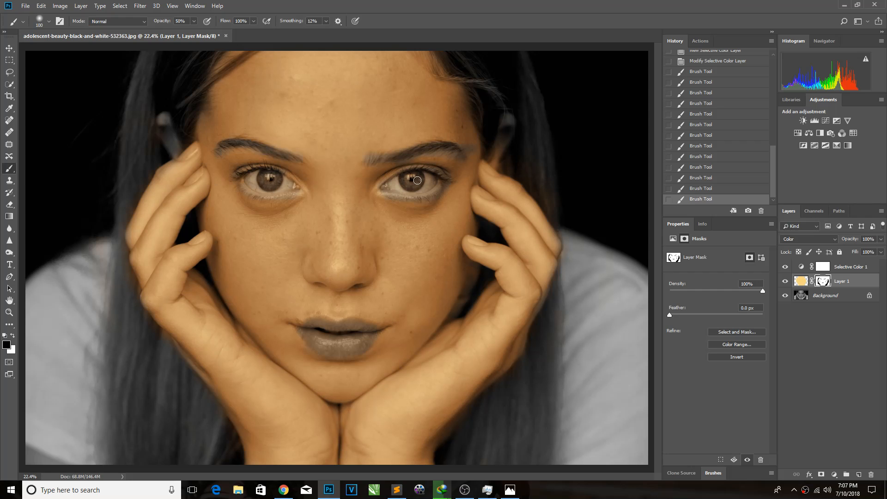
Restore the skin tint around the eyebrow and outer eye on the photo's right side with a white brush at 40% opacity
scroll(502, 81, "up", 7)
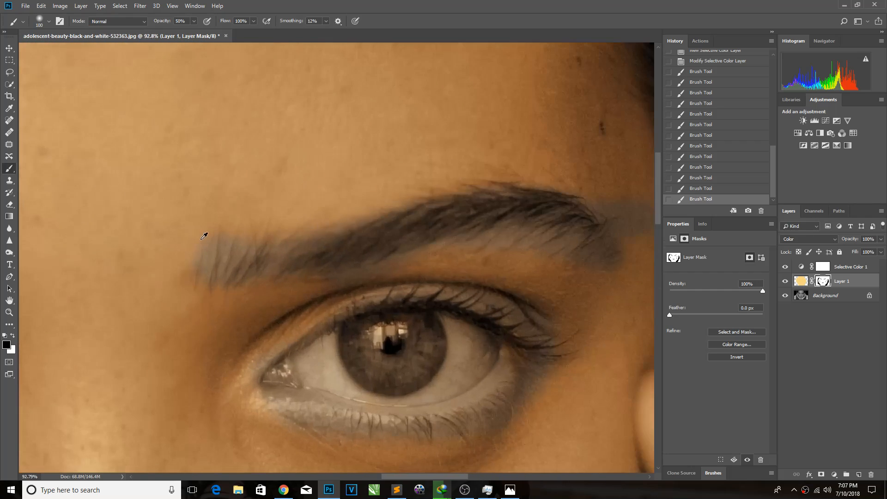
left_click(194, 22)
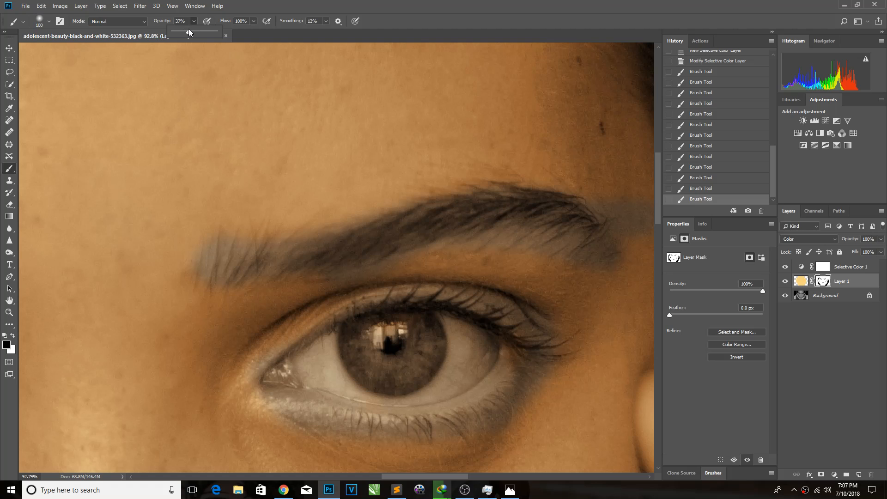
left_click(240, 6)
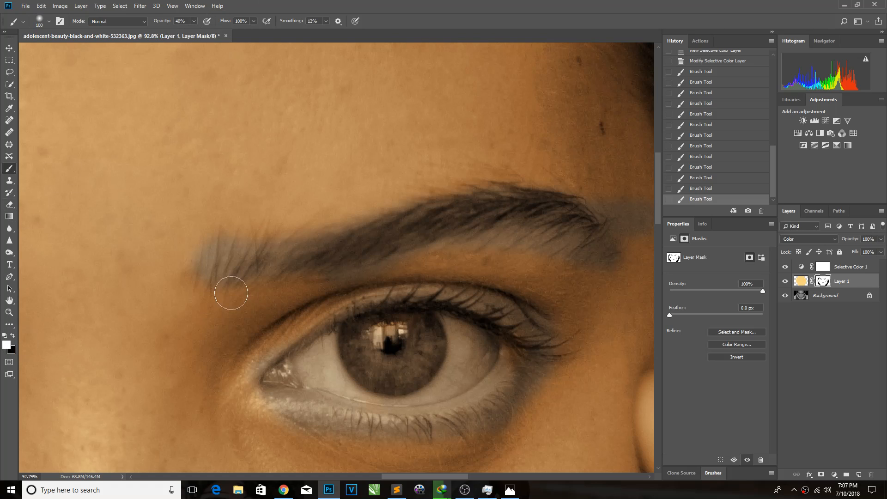
mouse_move(204, 283)
left_mouse_down()
mouse_move(269, 252)
mouse_move(273, 261)
mouse_move(294, 255)
mouse_move(327, 273)
left_mouse_up()
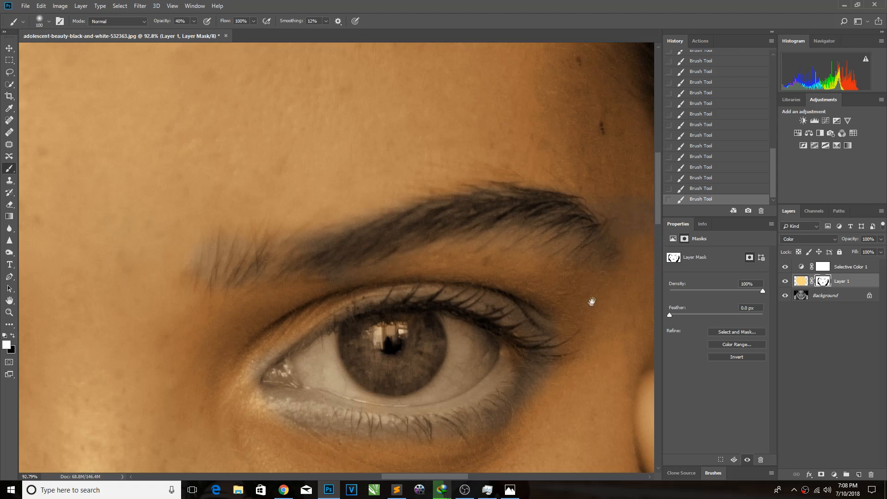
left_click_drag(594, 297, 546, 184)
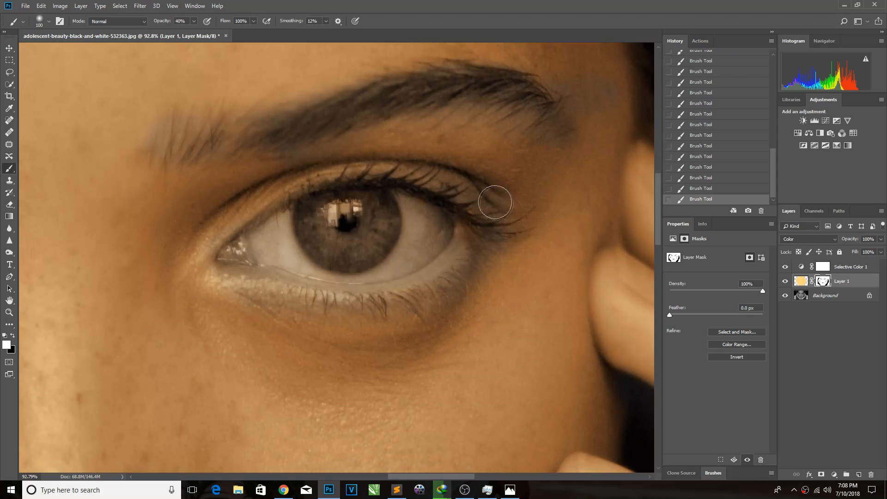
Soften the mask edges by restoring skin tint around the left-hand eye and eyebrow and beneath the right-hand eye
left_click_drag(102, 292, 619, 282)
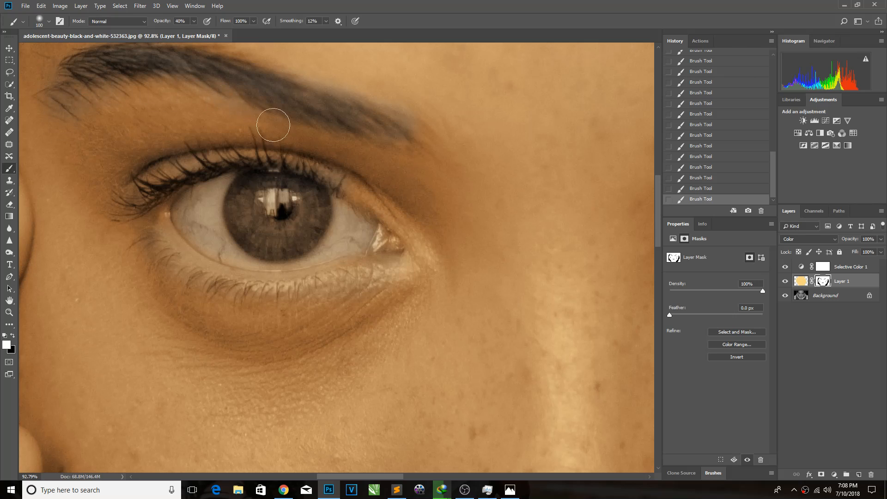
left_click_drag(239, 103, 252, 228)
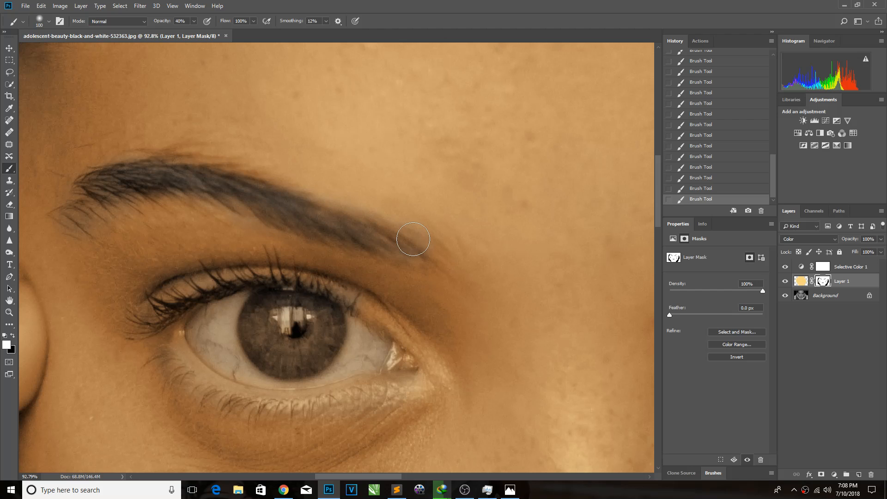
scroll(490, 245, "right", 10)
scroll(323, 240, "down", 3)
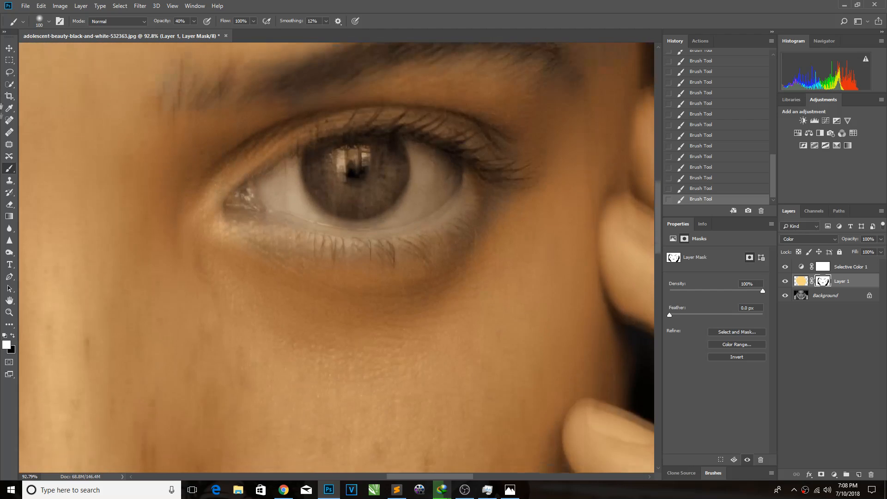
left_click_drag(247, 268, 344, 288)
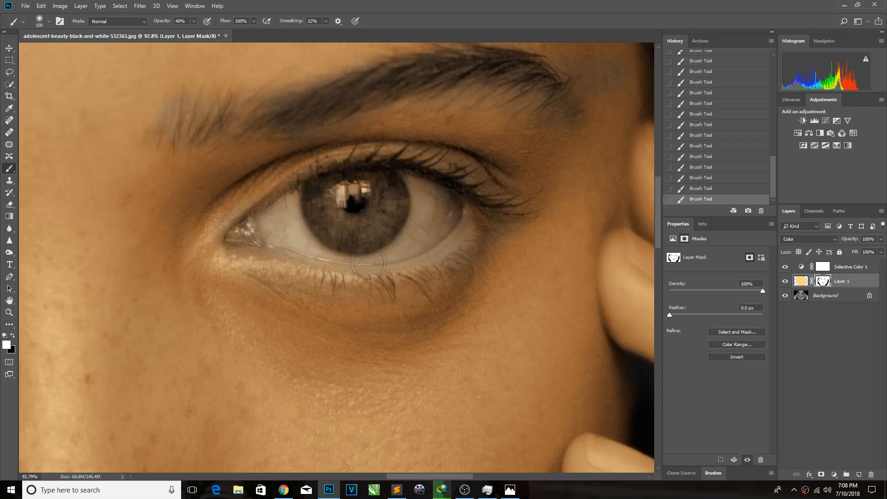
Mask the remaining skin tint out of the whites and irises of both eyes with a black brush of size 60
key("bracketleft")
key("bracketleft")
key("bracketleft")
key("bracketleft")
key("x")
left_click_drag(131, 190, 630, 197)
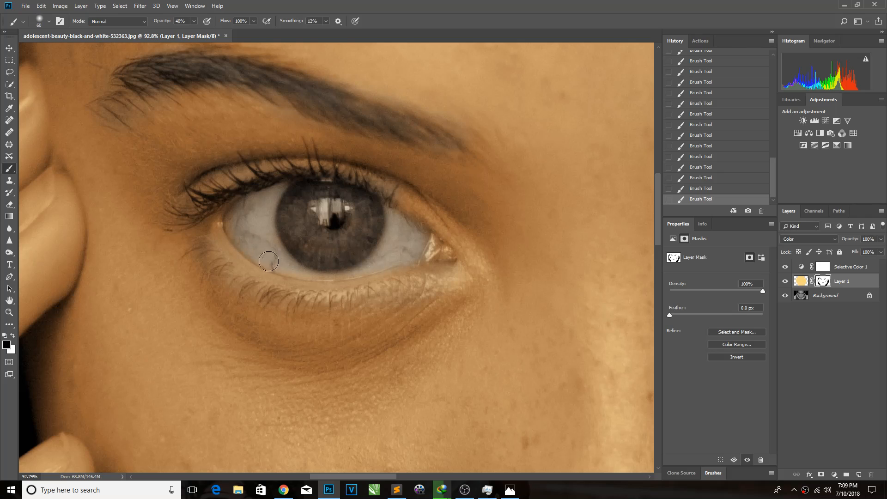
scroll(342, 230, "down", 5)
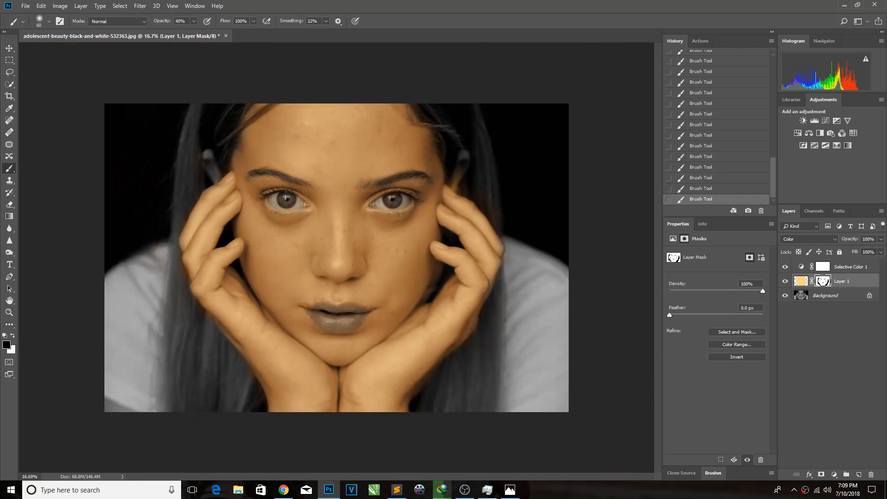
Add a new layer above the Selective Color adjustment and set the foreground colour to pink #f87e84
left_click(6, 344)
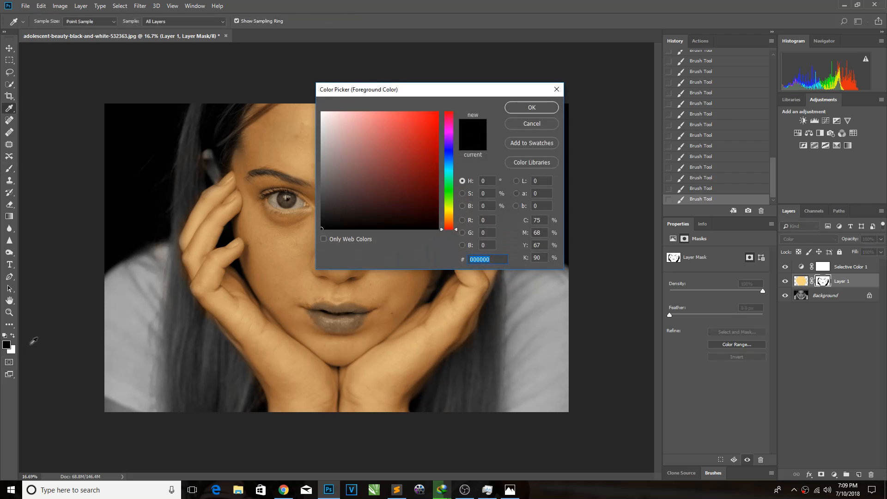
left_click(532, 124)
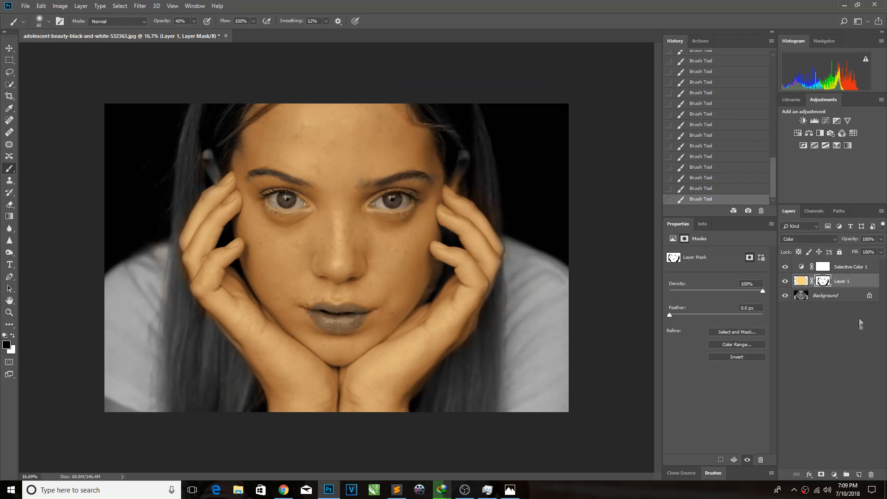
left_click(866, 267)
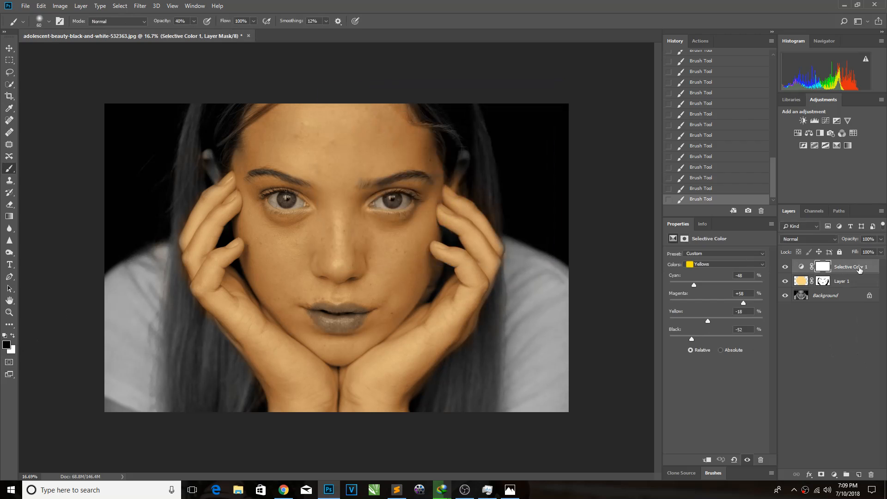
left_click(861, 475)
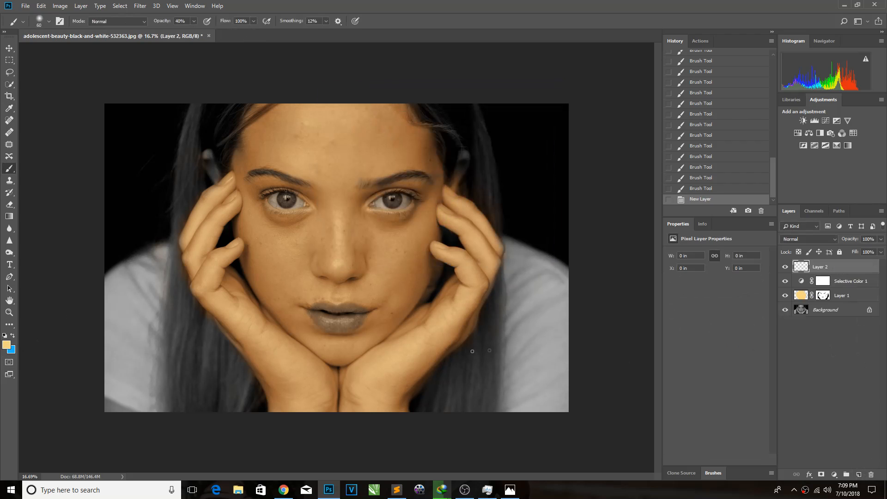
scroll(322, 323, "up", 10)
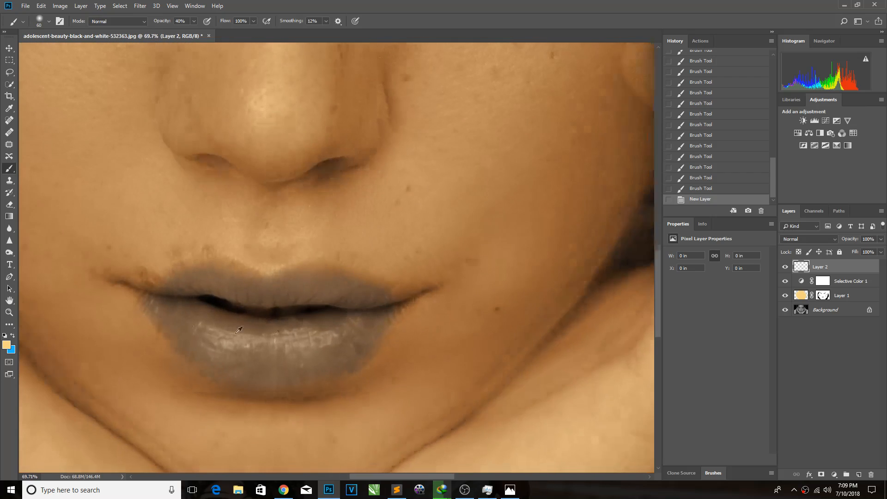
left_click(7, 345)
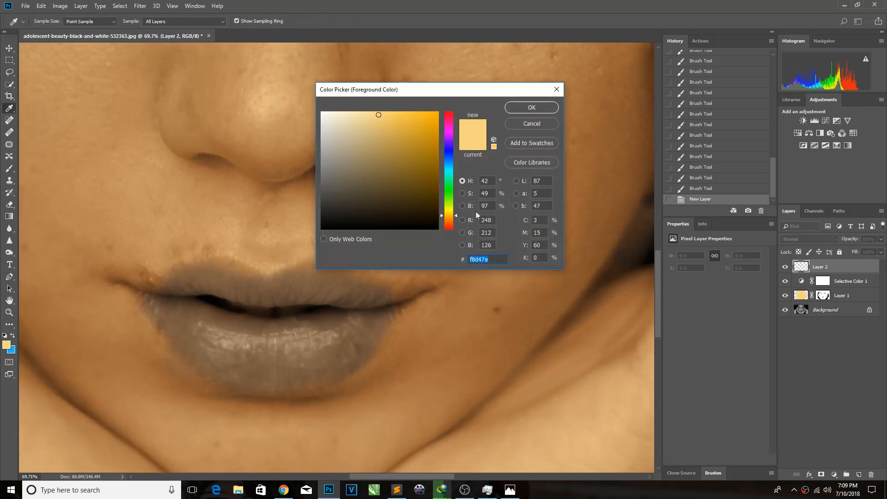
left_click(448, 113)
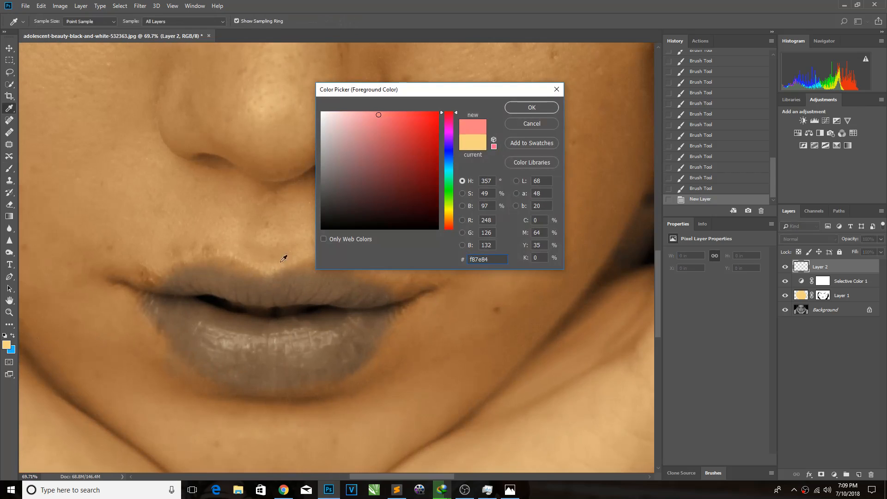
left_click(532, 107)
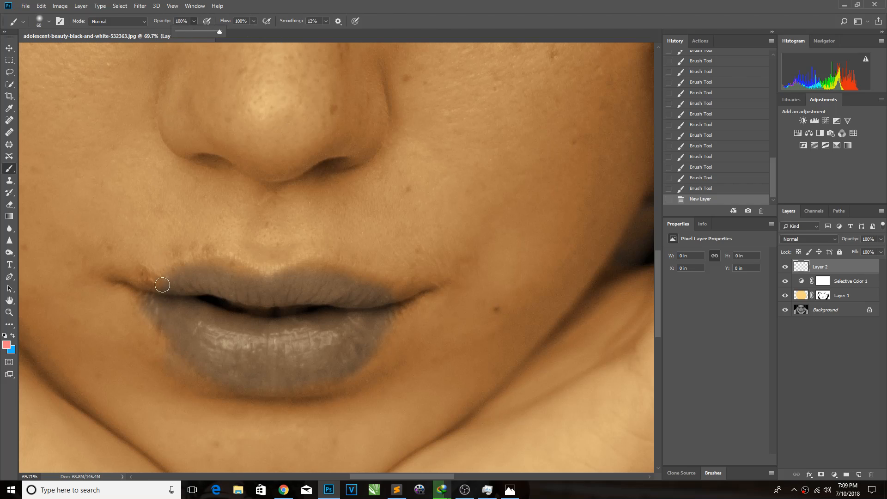
Paint the upper lip and the right-hand edge of the lower lip pink with a size 90 brush at 100% opacity
key("bracketright")
key("bracketright")
key("bracketright")
mouse_move(160, 289)
left_mouse_down()
mouse_move(188, 280)
mouse_move(239, 280)
mouse_move(218, 267)
mouse_move(173, 281)
mouse_move(216, 275)
mouse_move(269, 288)
mouse_move(289, 275)
mouse_move(405, 298)
mouse_move(354, 365)
left_mouse_up()
left_click_drag(354, 365, 339, 373)
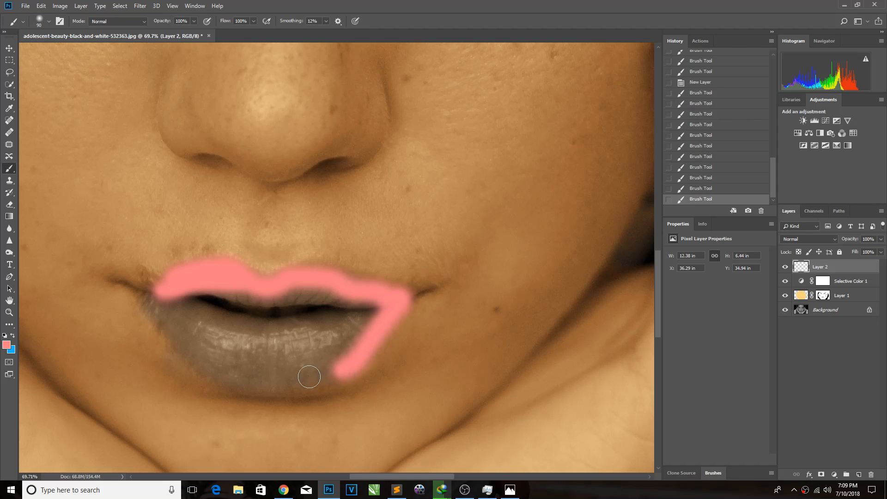
Outline the rest of the lower lip in pink with connected straight strokes, closing the outline at the left-hand mouth corner
left_click(309, 377, "shift")
left_click(268, 382, "shift")
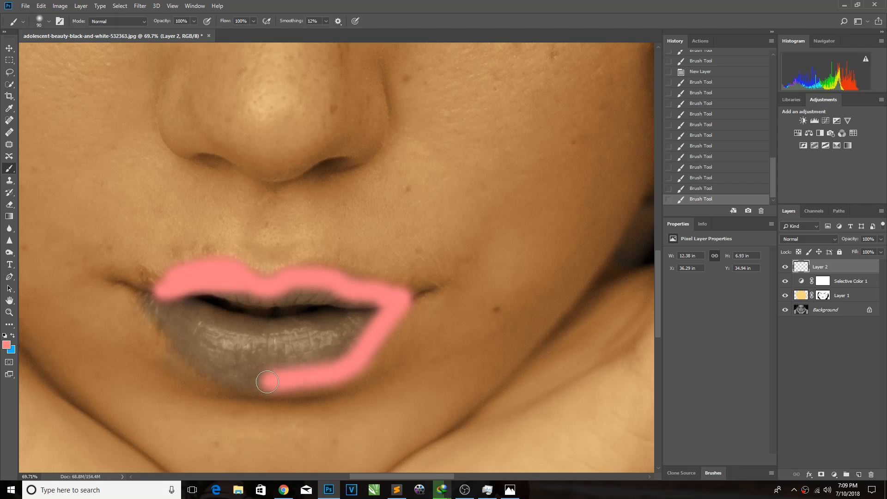
left_click(235, 375, "shift")
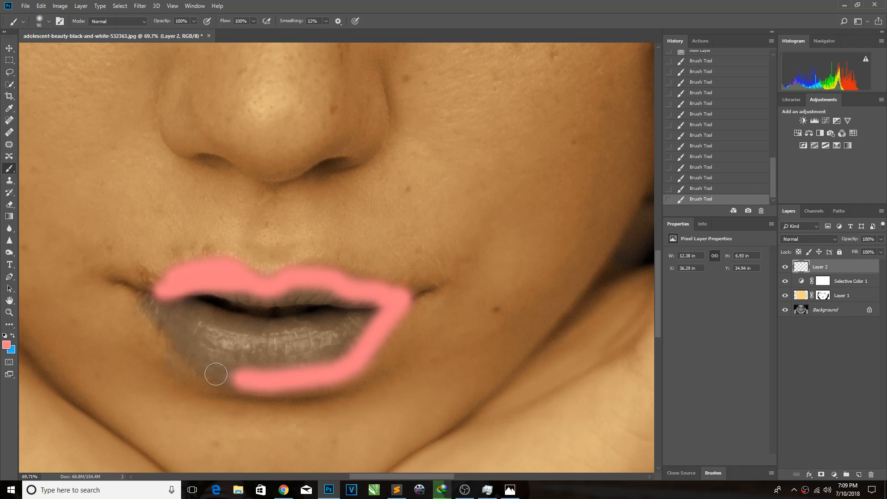
left_click(213, 369, "shift")
left_click(199, 363, "shift")
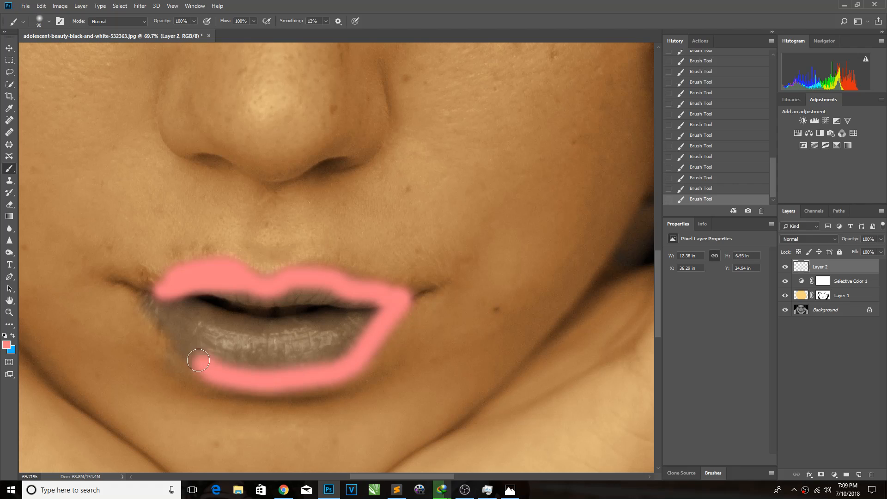
left_click(184, 347, "shift")
left_click(172, 334, "shift")
left_click(149, 307, "shift")
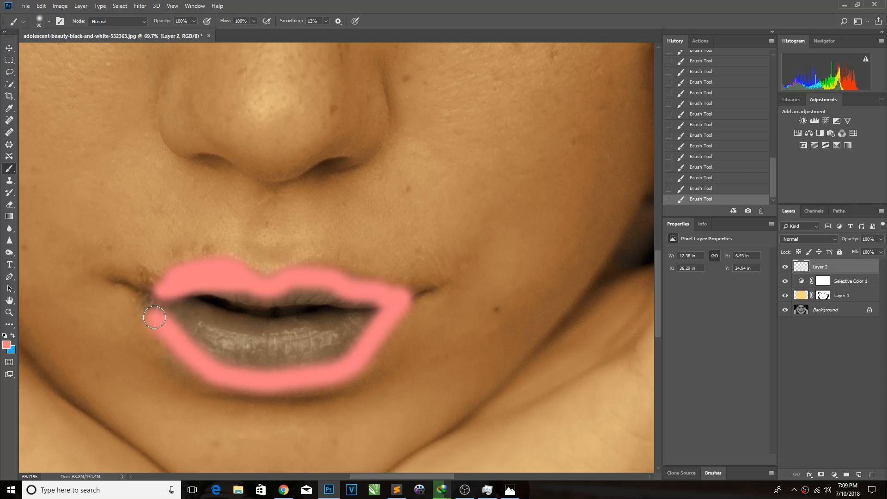
left_click(143, 293, "shift")
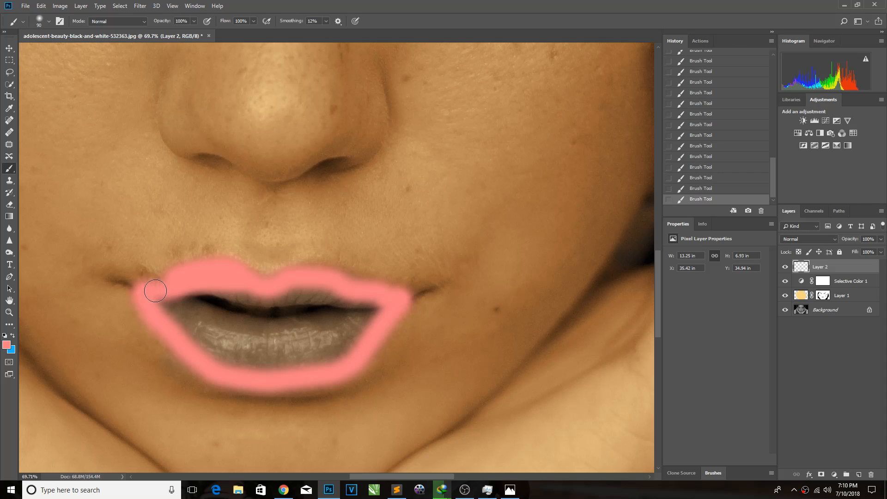
Fill the inside of the lip outline with pink and set the layer's blend mode to Color
mouse_move(158, 304)
left_mouse_down()
mouse_move(177, 305)
mouse_move(178, 341)
mouse_move(160, 314)
mouse_move(182, 301)
mouse_move(283, 294)
mouse_move(366, 303)
mouse_move(319, 352)
mouse_move(392, 324)
mouse_move(361, 314)
mouse_move(362, 332)
mouse_move(385, 307)
mouse_move(347, 300)
mouse_move(204, 293)
mouse_move(192, 316)
mouse_move(203, 343)
mouse_move(245, 360)
mouse_move(342, 352)
mouse_move(253, 363)
mouse_move(217, 360)
mouse_move(194, 309)
mouse_move(345, 311)
mouse_move(284, 335)
mouse_move(214, 345)
mouse_move(260, 327)
mouse_move(342, 323)
mouse_move(265, 354)
mouse_move(306, 346)
mouse_move(273, 336)
mouse_move(277, 319)
mouse_move(190, 322)
mouse_move(288, 322)
left_mouse_up()
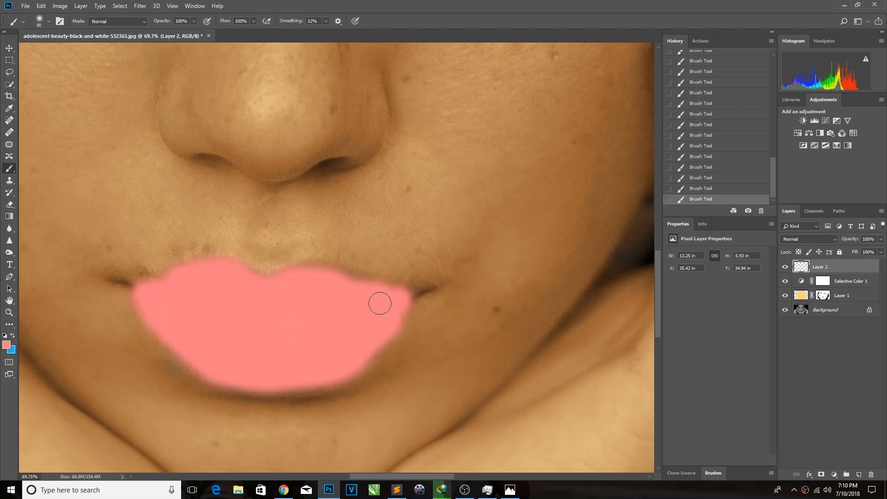
left_click(827, 241)
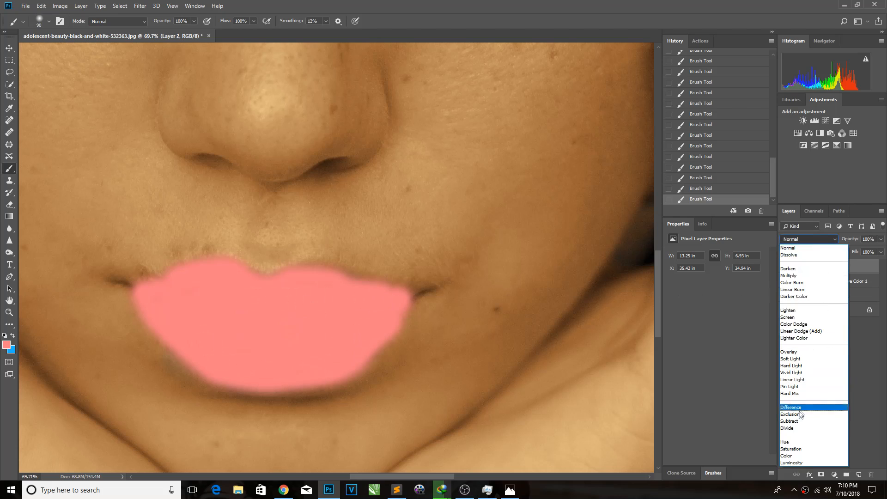
left_click(793, 459)
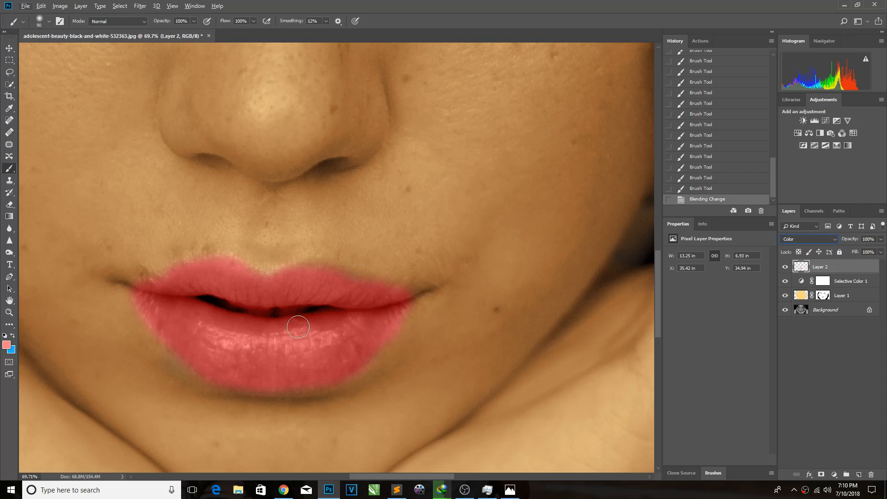
Add a layer mask to the lip colour layer and refine the lower lip's edge on it with a size 50 brush
left_click(802, 310)
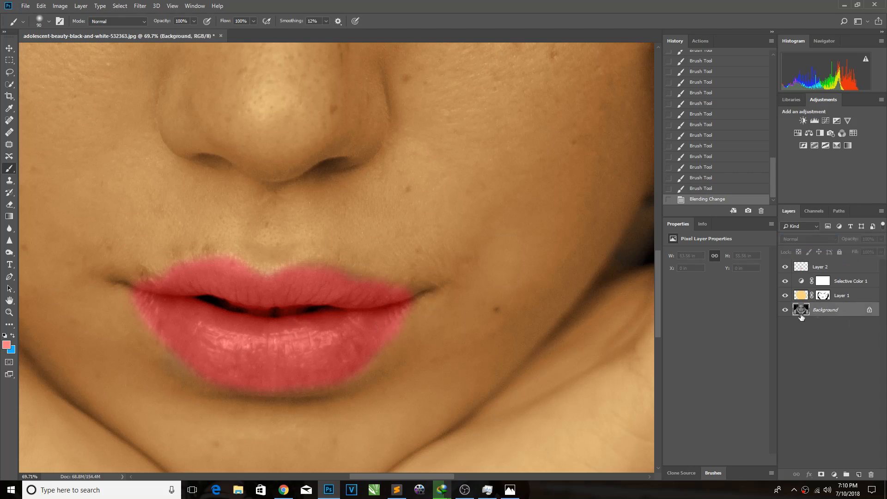
scroll(371, 270, "down", 5)
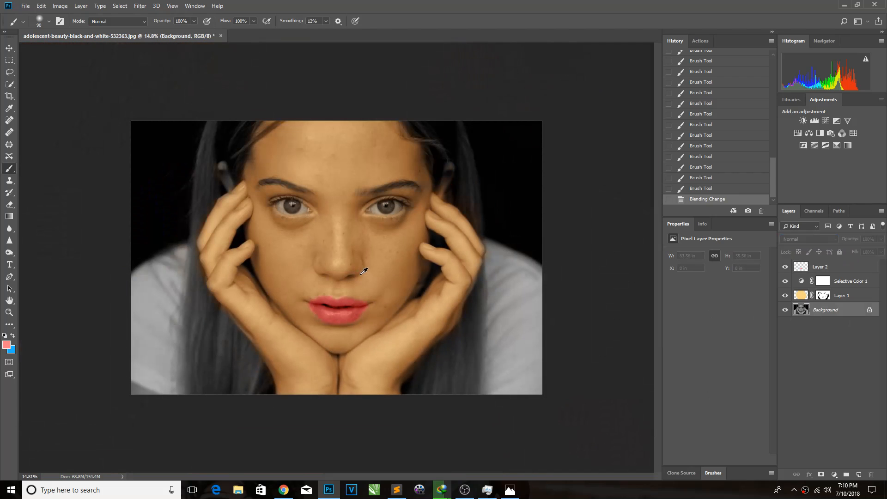
scroll(364, 271, "up", 5)
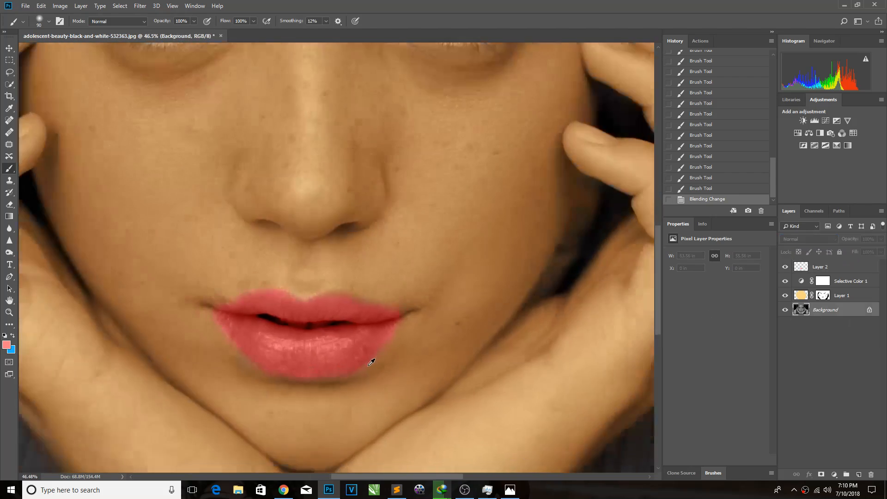
scroll(286, 356, "up", 2)
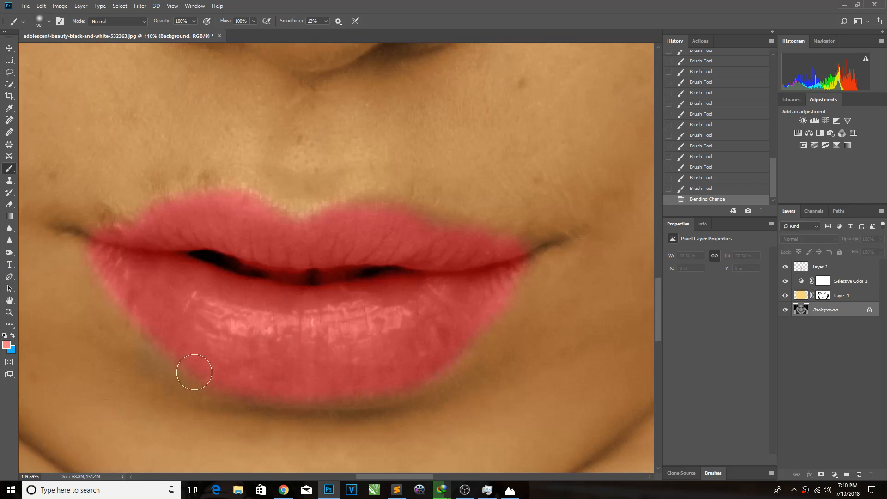
left_click(807, 271)
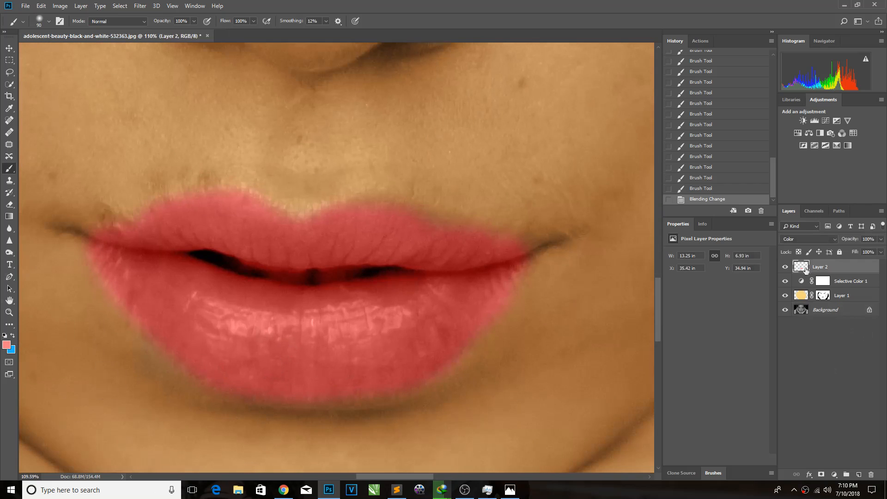
left_click(822, 474)
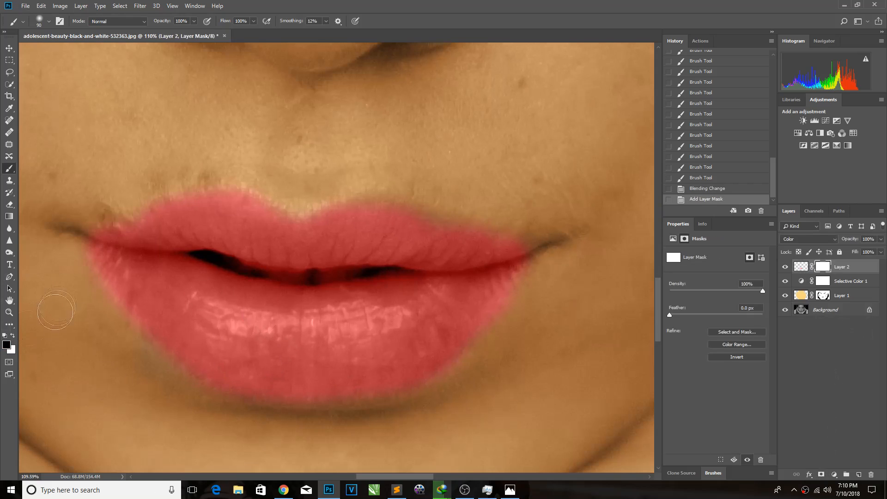
key("bracketleft")
key("bracketleft")
key("bracketleft")
left_click(411, 398)
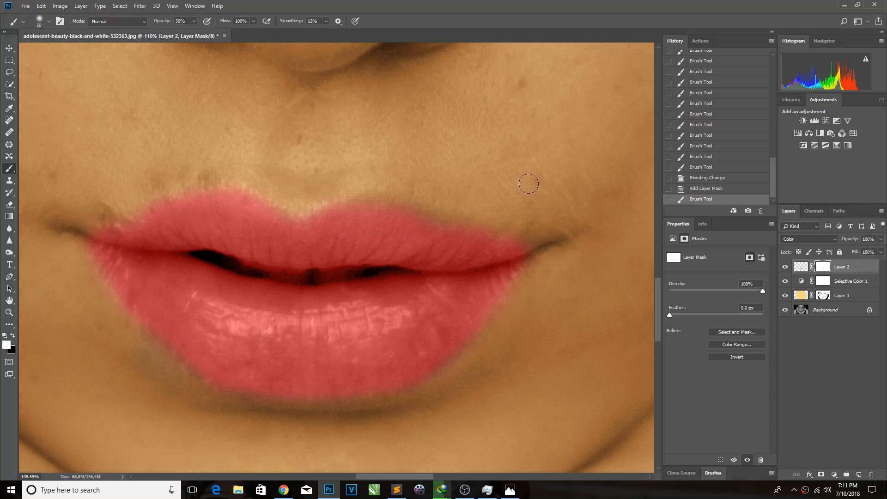
Restore the upper lip's edge with white on the mask and paint pink on the layer out to both mouth corners
left_click(454, 227)
mouse_move(351, 166)
left_mouse_down()
mouse_move(444, 221)
mouse_move(419, 220)
left_mouse_up()
key("ctrl+2")
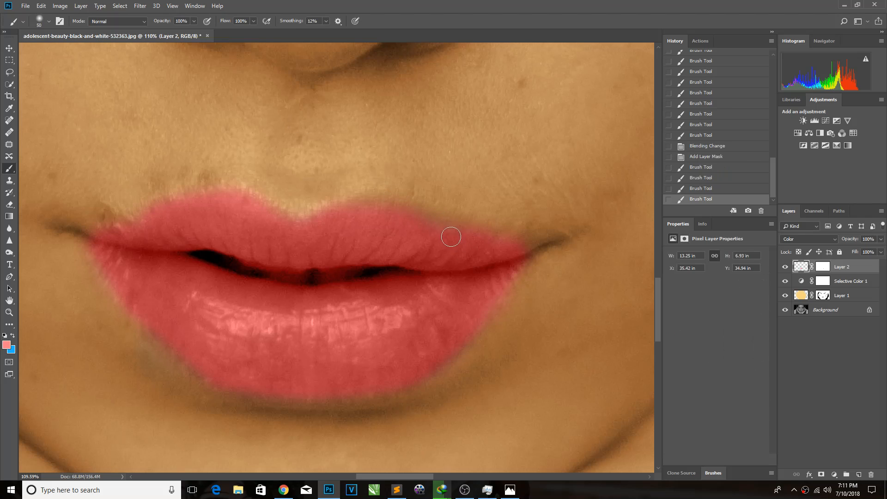
mouse_move(497, 238)
left_mouse_down()
mouse_move(528, 244)
mouse_move(473, 244)
mouse_move(410, 220)
mouse_move(331, 241)
mouse_move(208, 228)
left_mouse_up()
mouse_move(139, 224)
left_mouse_down()
mouse_move(87, 231)
mouse_move(155, 247)
mouse_move(430, 257)
mouse_move(333, 268)
left_mouse_up()
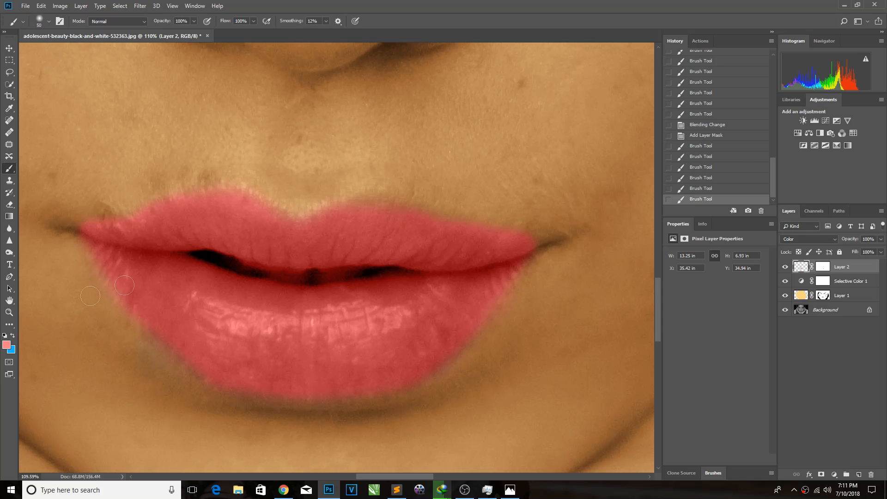
Mask the pink out of the dark gap between the lips with a smaller black brush at 100% opacity
left_click(819, 270)
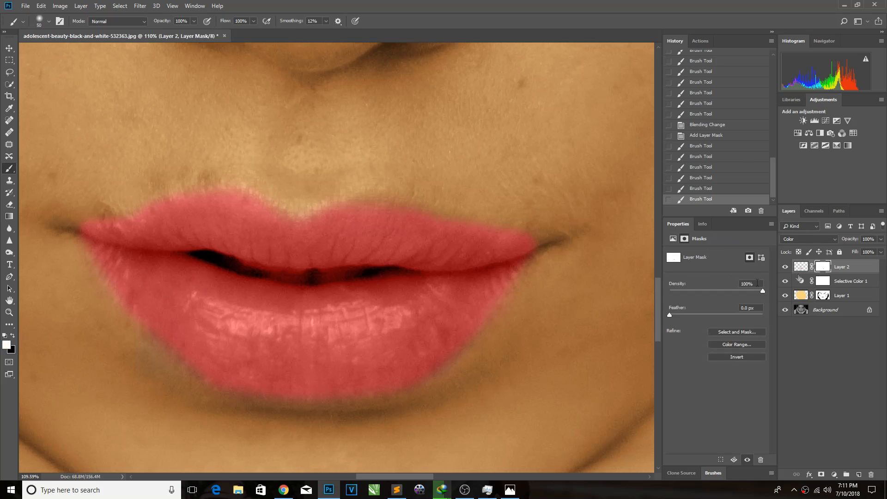
left_click(12, 335)
key("bracketleft")
key("bracketleft")
key("bracketleft")
mouse_move(234, 263)
left_mouse_down()
mouse_move(394, 274)
mouse_move(297, 281)
mouse_move(222, 265)
left_mouse_up()
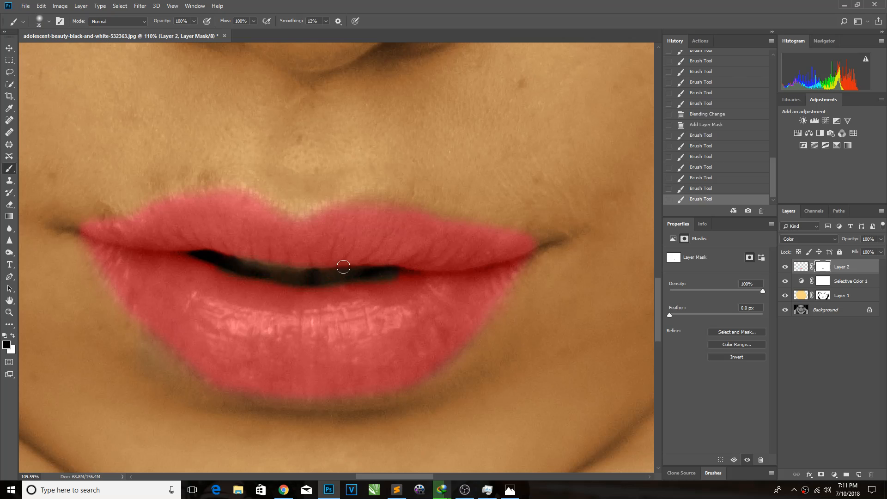
Add a Selective Color adjustment set to Reds with Magenta at 0%, and clip it to the lip colour layer
scroll(351, 263, "down", 10)
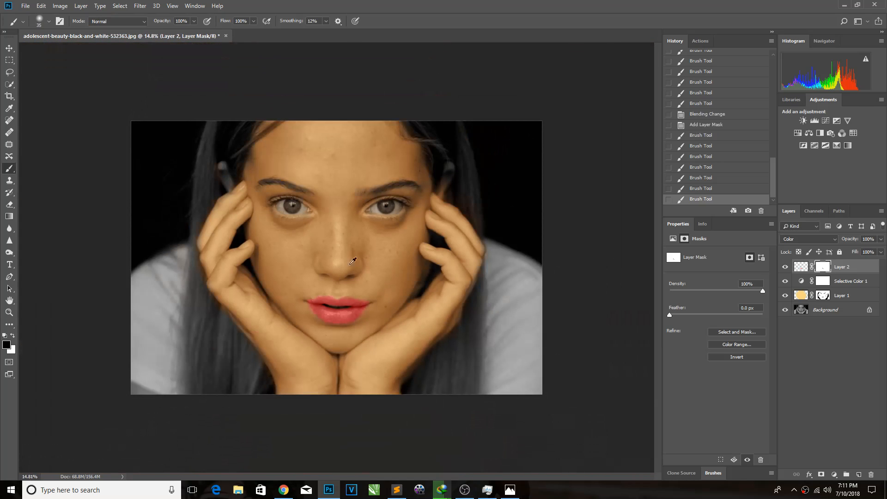
left_click(835, 474)
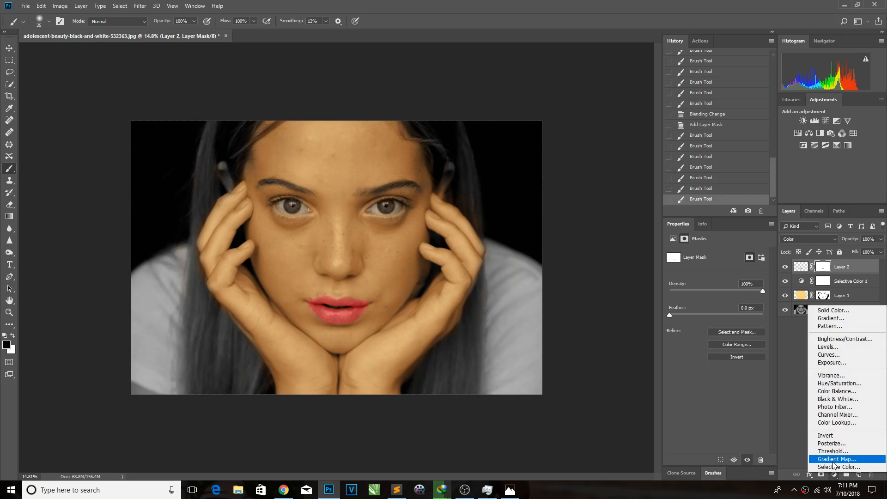
left_click(834, 467)
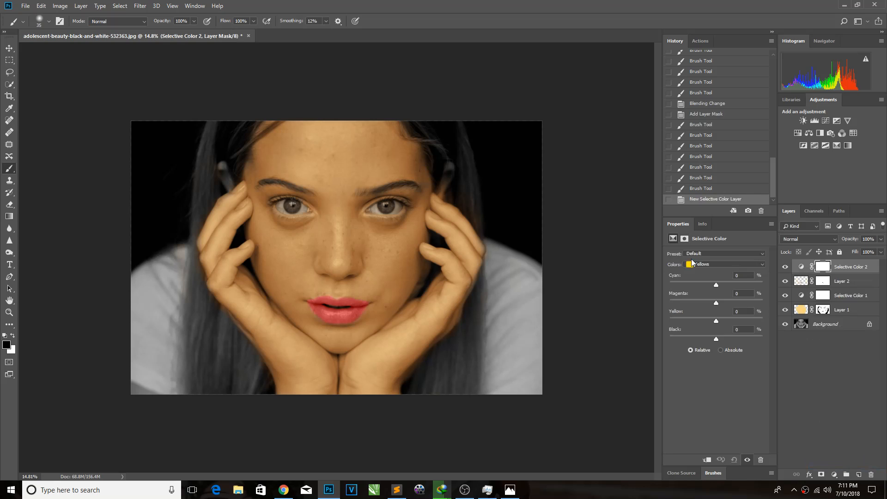
left_click(693, 264)
left_click(709, 274)
mouse_move(719, 303)
left_mouse_down()
mouse_move(763, 306)
mouse_move(717, 306)
left_mouse_up()
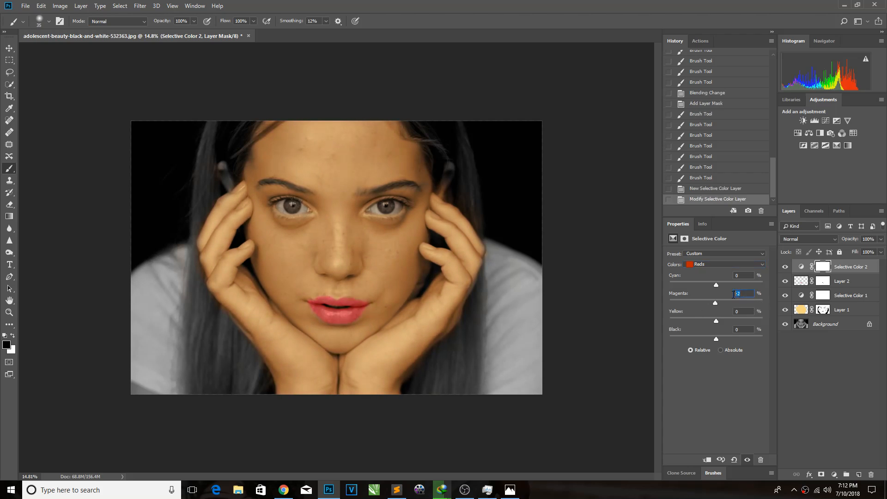
type("0")
left_click_drag(845, 272, 850, 273)
left_click(849, 273, "alt")
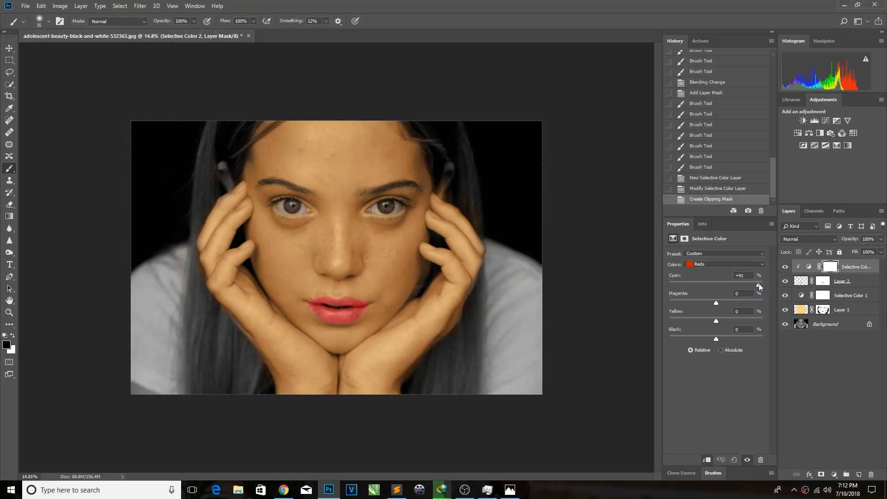
Set the lip adjustment's Reds to Cyan +5% and Magenta -69%, and lower their Yellow
left_click_drag(670, 287, 741, 312)
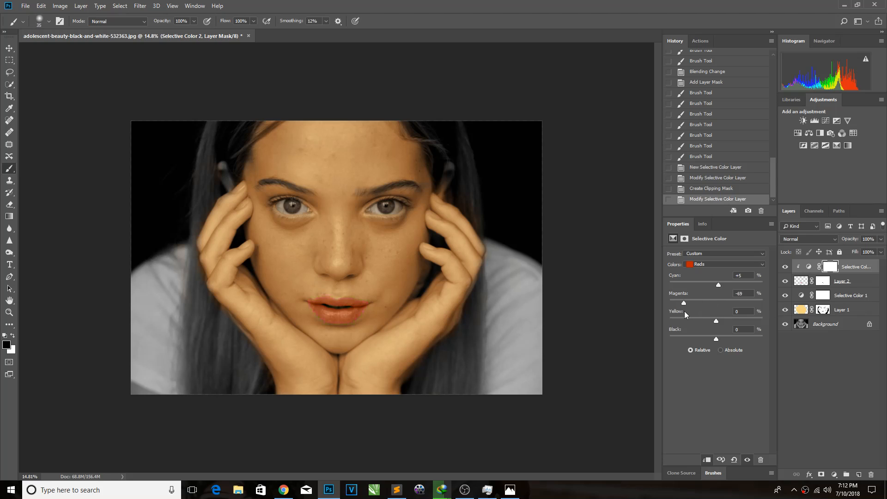
left_click_drag(715, 319, 683, 323)
Darken the eyebrow beside the raised fingers on the Background layer with a smaller Burn tool brush, Midtones range at 50% exposure
left_click(792, 285)
scroll(329, 176, "up", 8)
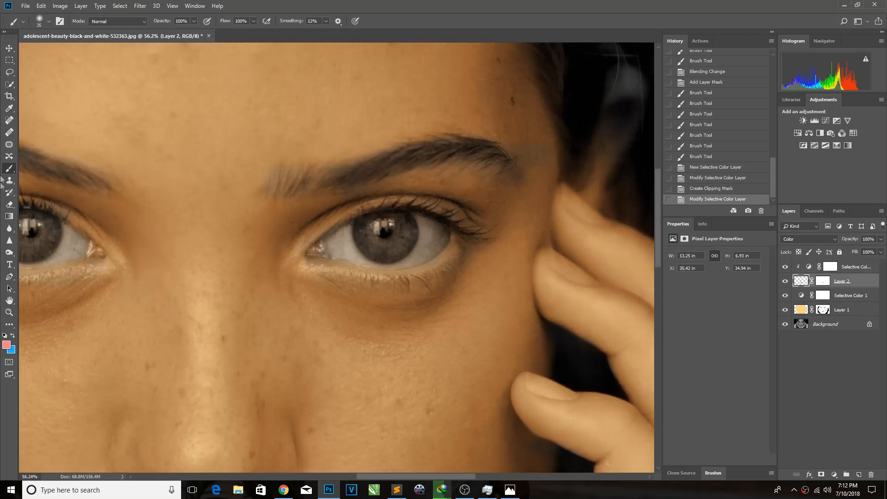
left_click(11, 252)
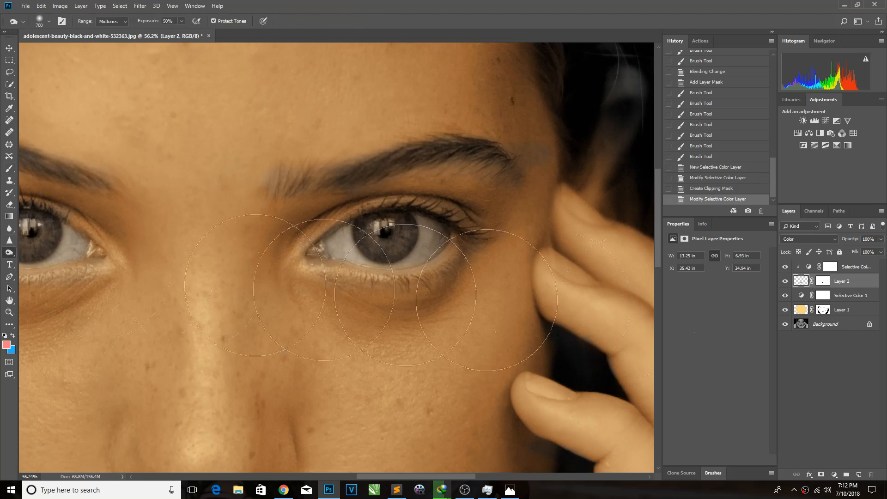
left_click(825, 324)
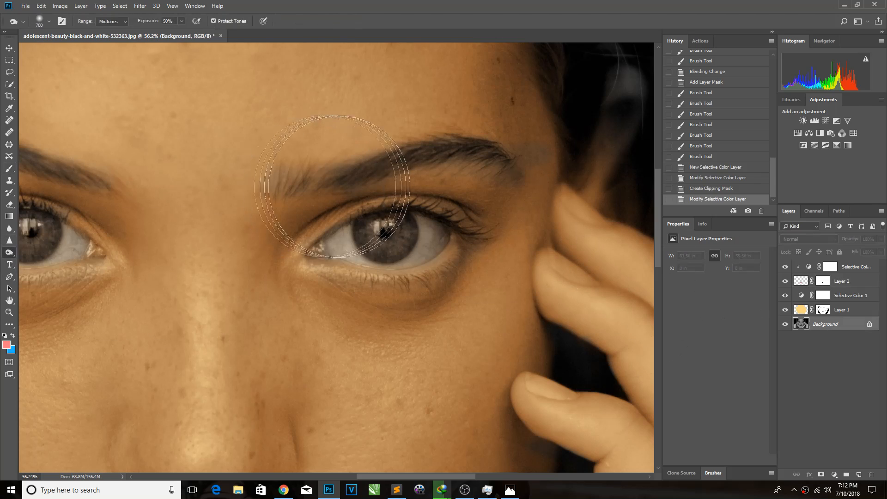
key("bracketleft")
key("bracketleft")
key("bracketleft")
key("bracketleft")
key("bracketleft")
key("bracketleft")
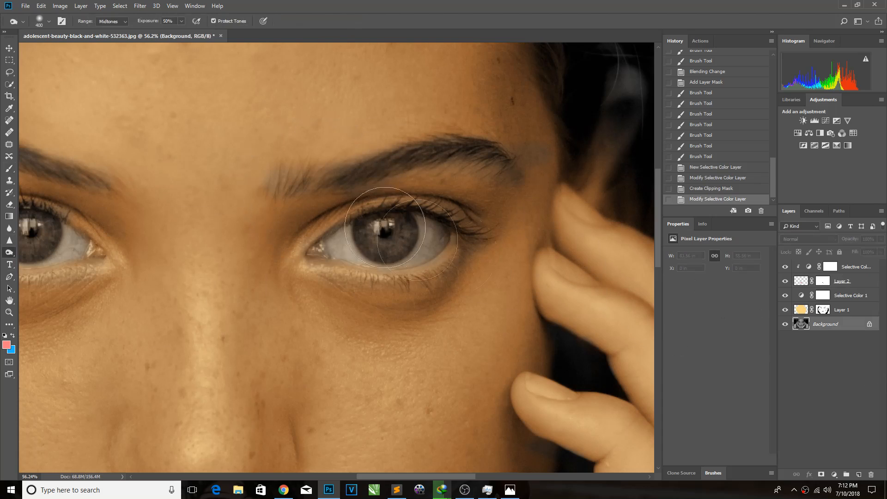
left_click_drag(366, 178, 479, 164)
Burn the upper lash line and the lower eyelid of the same eye with a 100 px brush
key("bracketleft")
key("bracketleft")
key("bracketleft")
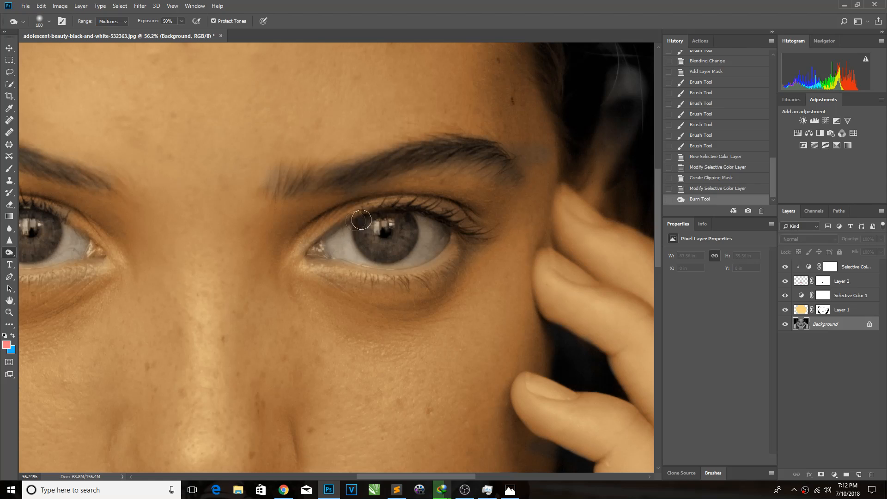
left_click_drag(386, 208, 384, 214)
mouse_move(329, 284)
left_mouse_down()
mouse_move(429, 278)
mouse_move(457, 254)
left_mouse_up()
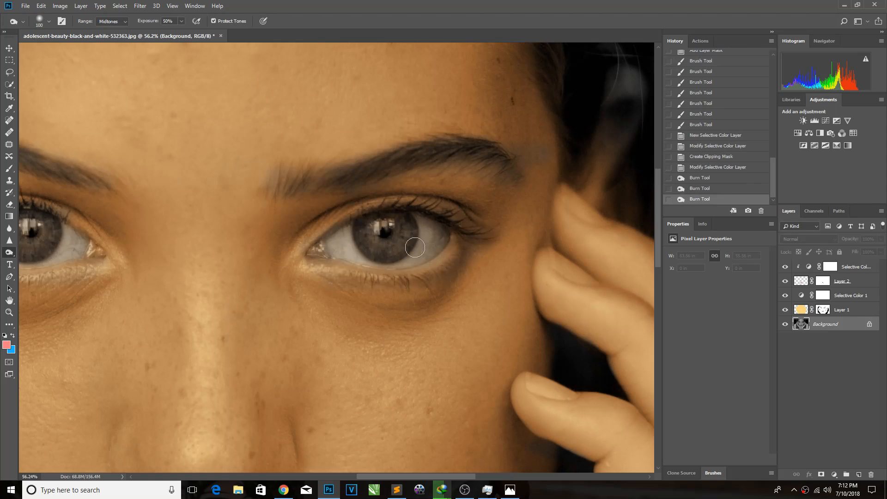
Burn the opposite eyebrow and the lashes around its eye with the 100 px brush
scroll(414, 241, "up", 1)
scroll(414, 241, "up", 1)
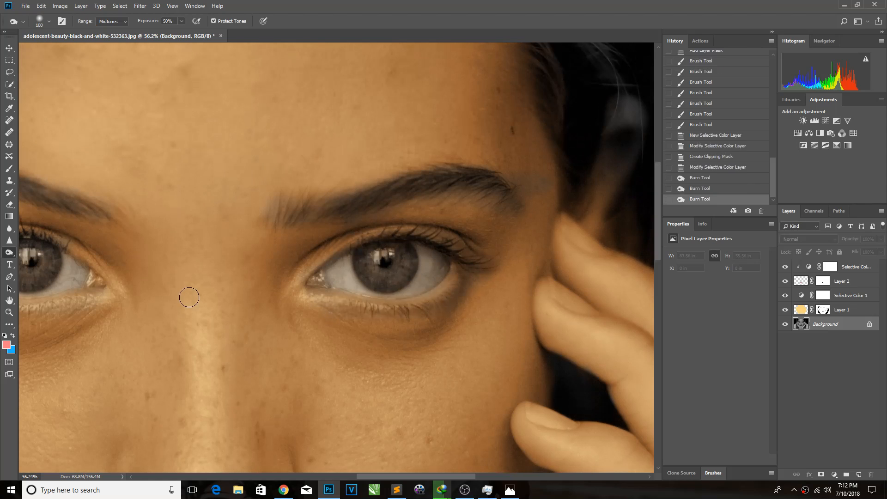
left_click_drag(154, 248, 511, 272)
mouse_move(457, 227)
left_mouse_down()
mouse_move(343, 198)
mouse_move(260, 196)
mouse_move(241, 210)
mouse_move(314, 206)
left_mouse_up()
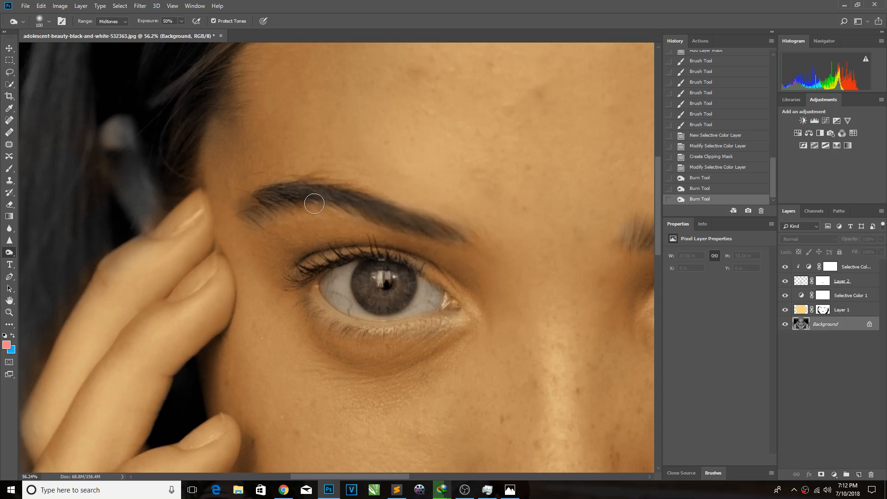
mouse_move(389, 258)
left_mouse_down()
mouse_move(324, 263)
mouse_move(303, 274)
mouse_move(306, 305)
mouse_move(365, 331)
mouse_move(460, 329)
left_mouse_up()
Burn the hair strands on both sides of the face with a 400 px brush
scroll(459, 329, "down", 4)
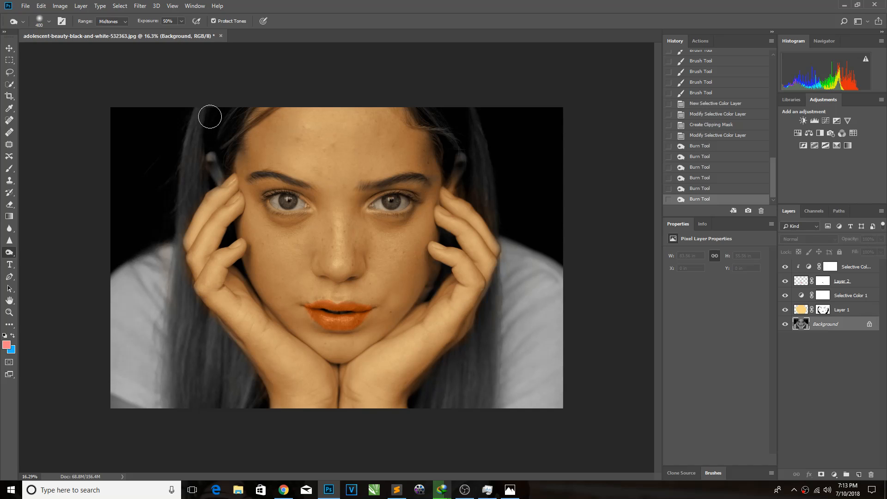
key("bracketright")
key("bracketright")
key("bracketright")
key("bracketright")
key("bracketright")
key("bracketright")
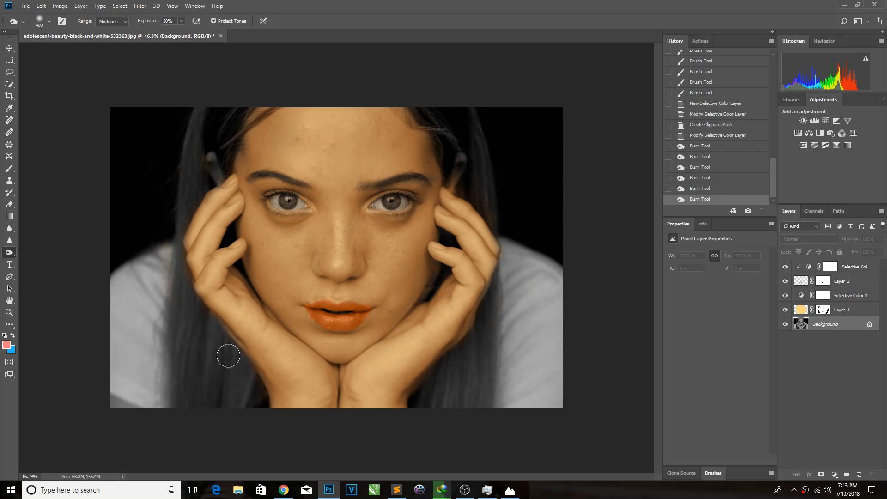
left_click_drag(163, 396, 162, 365)
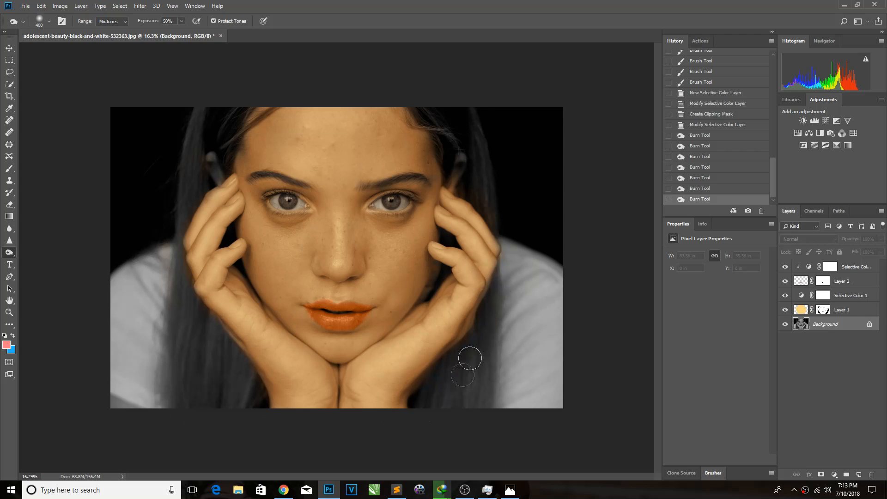
mouse_move(485, 336)
left_mouse_down()
mouse_move(484, 389)
mouse_move(480, 366)
mouse_move(468, 364)
mouse_move(450, 388)
left_mouse_up()
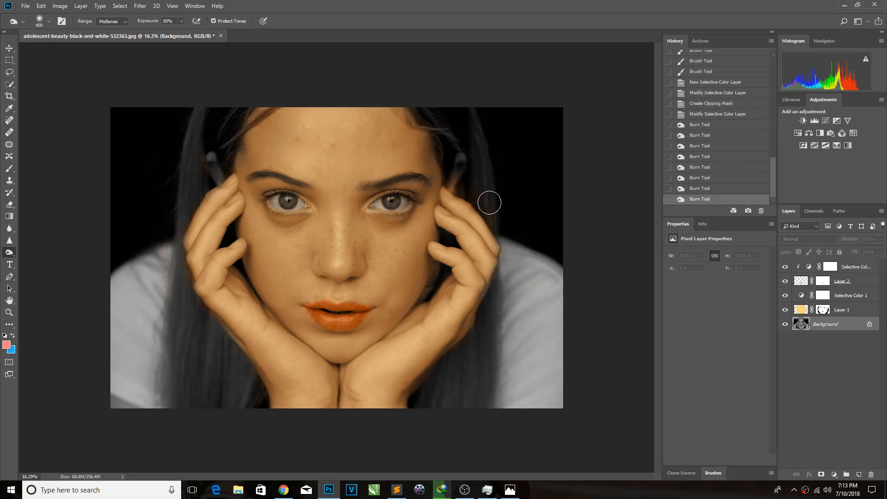
left_click(489, 210)
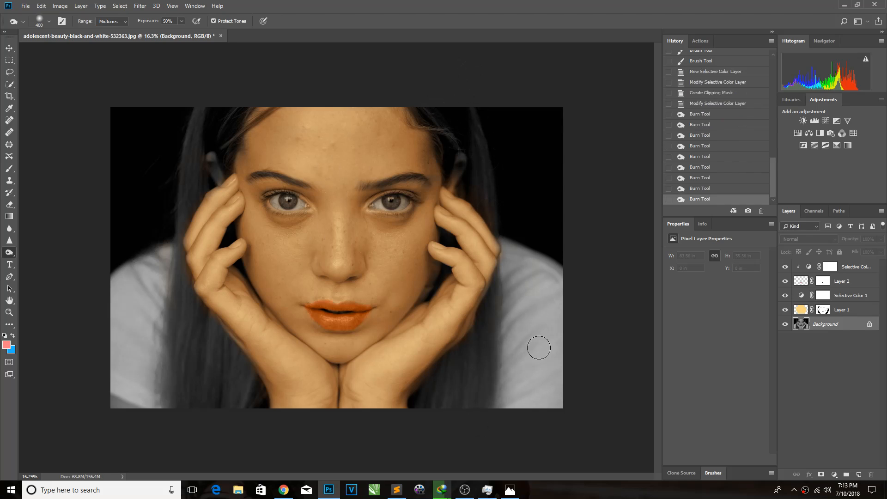
Paint both shoulders of the shirt on the lip colour layer with #fabb42, using a 300 px brush at 50% opacity
left_click(864, 280)
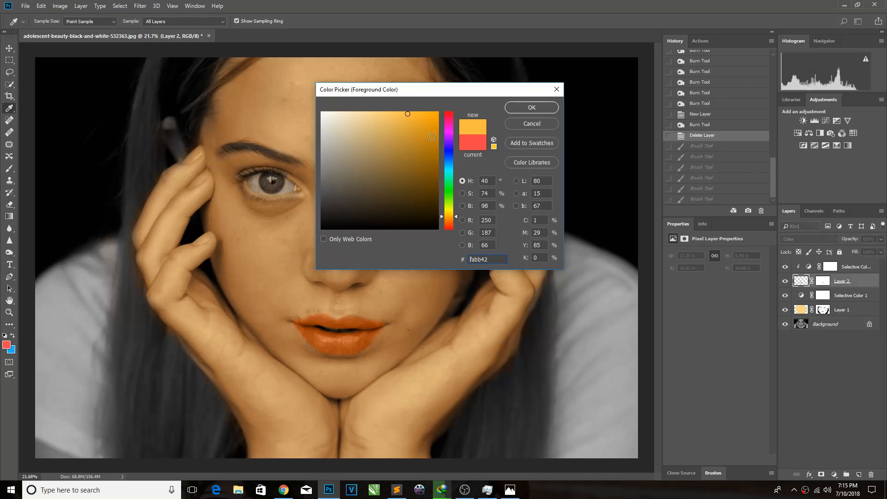
left_click(545, 105)
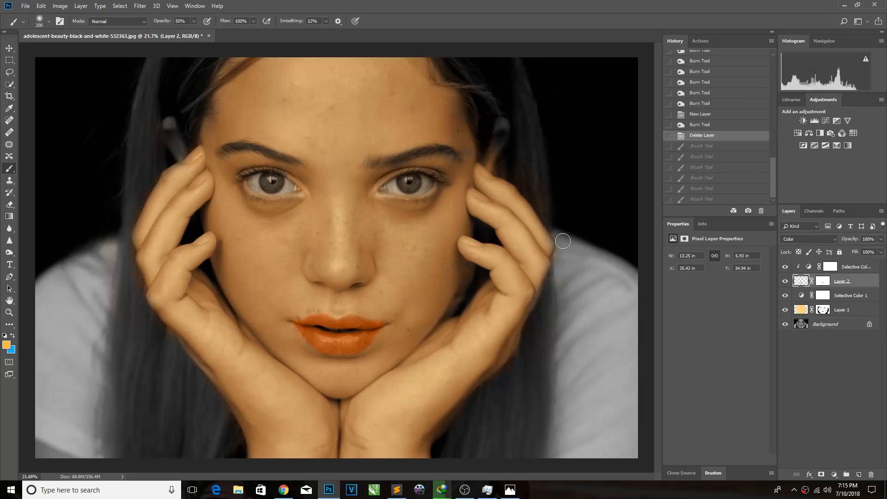
key("bracketright")
key("bracketright")
mouse_move(564, 240)
left_mouse_down()
mouse_move(637, 289)
mouse_move(570, 263)
mouse_move(563, 274)
mouse_move(577, 375)
left_mouse_up()
mouse_move(579, 313)
left_mouse_down()
mouse_move(571, 376)
mouse_move(583, 267)
mouse_move(600, 365)
left_mouse_up()
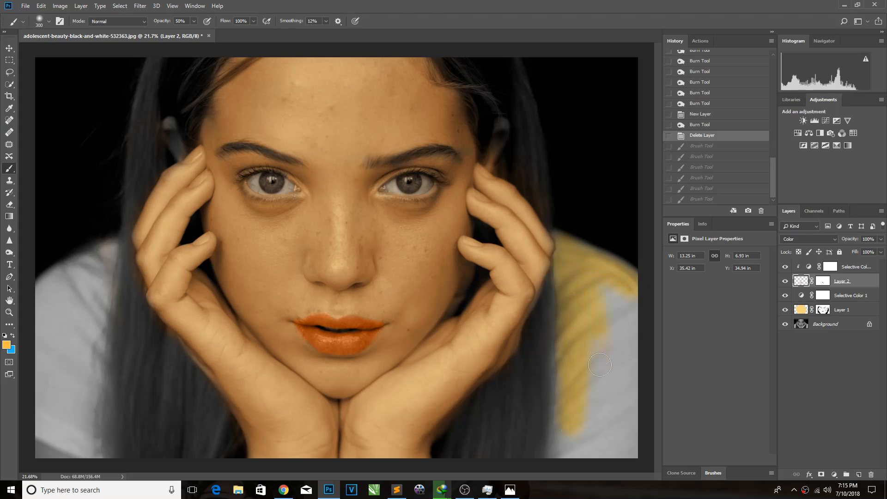
mouse_move(607, 301)
left_mouse_down()
mouse_move(644, 370)
mouse_move(616, 337)
left_mouse_up()
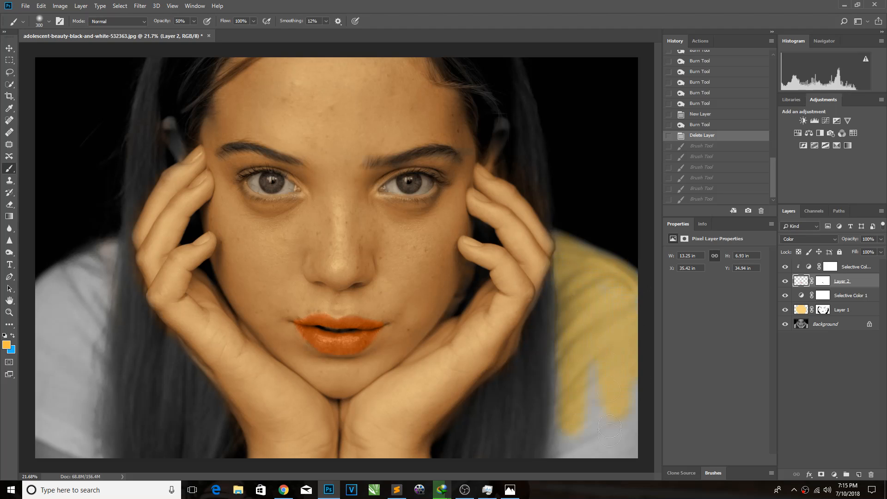
mouse_move(610, 434)
left_mouse_down()
mouse_move(635, 485)
mouse_move(617, 486)
mouse_move(611, 387)
left_mouse_up()
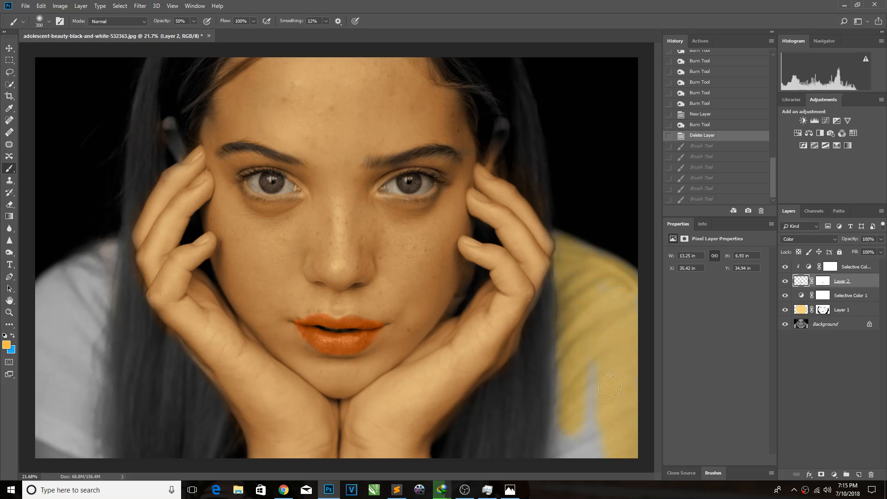
mouse_move(597, 317)
left_mouse_down()
mouse_move(561, 376)
mouse_move(543, 470)
mouse_move(601, 446)
mouse_move(592, 427)
mouse_move(569, 454)
mouse_move(582, 400)
mouse_move(569, 365)
mouse_move(604, 255)
mouse_move(611, 296)
mouse_move(640, 300)
mouse_move(640, 282)
mouse_move(584, 243)
left_mouse_up()
mouse_move(83, 280)
left_mouse_down()
mouse_move(106, 254)
mouse_move(71, 454)
mouse_move(70, 463)
mouse_move(101, 281)
mouse_move(97, 461)
mouse_move(93, 252)
mouse_move(47, 288)
mouse_move(31, 316)
mouse_move(34, 468)
mouse_move(51, 302)
mouse_move(40, 426)
mouse_move(40, 335)
mouse_move(48, 307)
mouse_move(80, 275)
mouse_move(55, 401)
mouse_move(60, 362)
mouse_move(53, 481)
mouse_move(53, 432)
mouse_move(92, 463)
mouse_move(68, 327)
mouse_move(106, 229)
mouse_move(111, 255)
mouse_move(38, 291)
mouse_move(30, 318)
mouse_move(31, 338)
mouse_move(99, 370)
mouse_move(107, 447)
mouse_move(66, 434)
mouse_move(48, 442)
mouse_move(38, 421)
left_mouse_up()
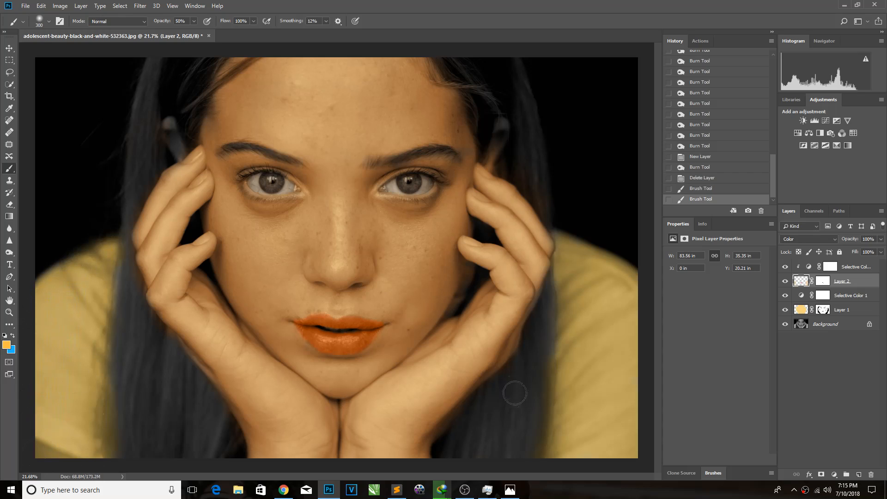
left_click_drag(561, 333, 586, 348)
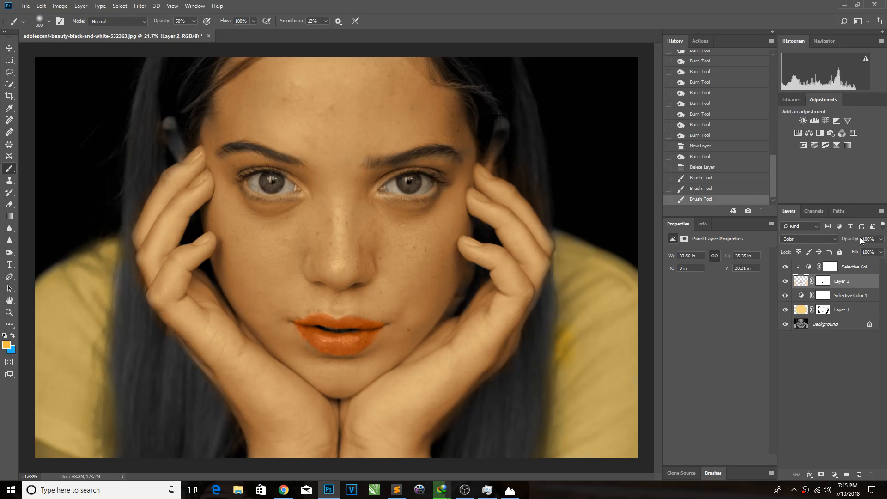
Set the Yellows of the clipped Selective Color adjustment to Cyan +27%, Magenta -93%, Yellow +100% and Black -8%
left_click(831, 267)
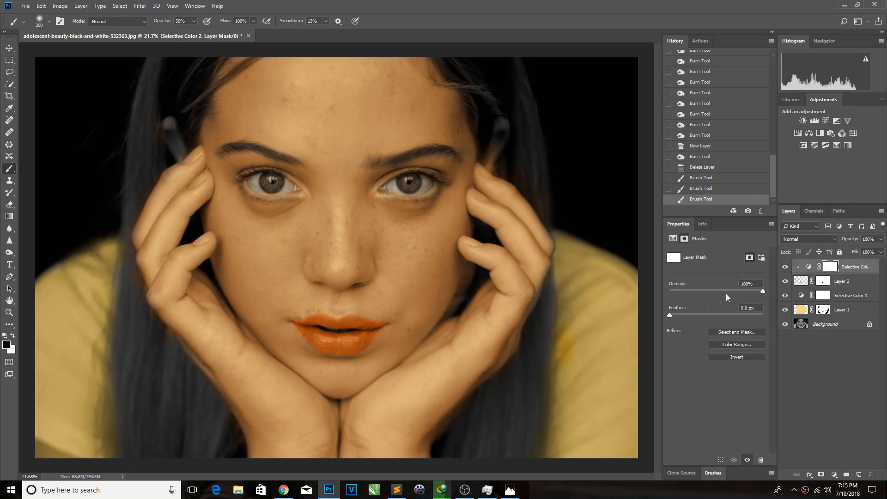
left_click(808, 267)
left_click(702, 264)
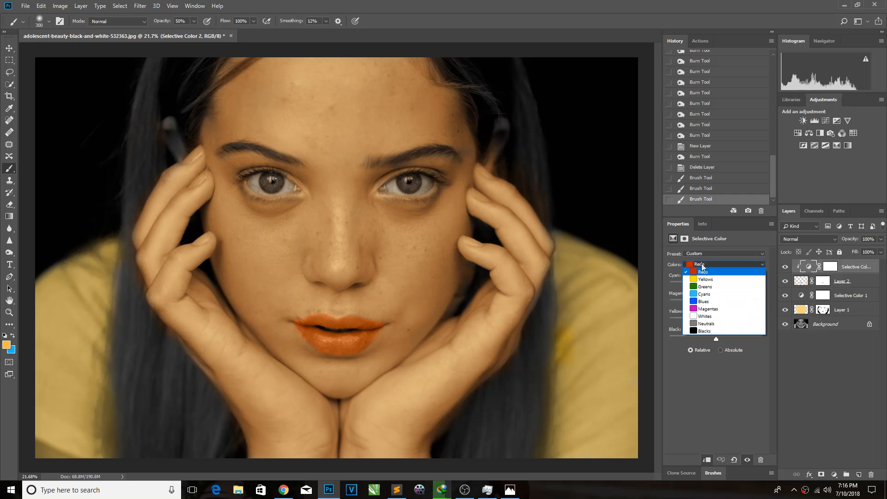
left_click(705, 274)
left_click_drag(718, 285, 671, 287)
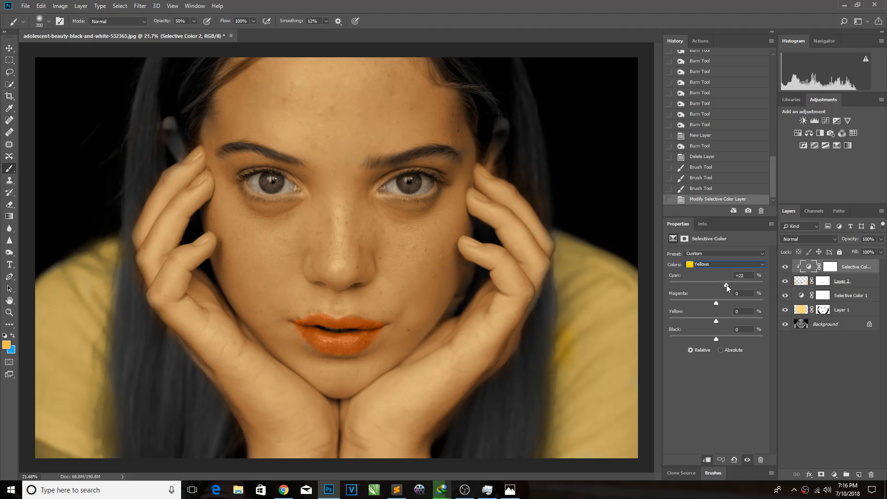
left_click_drag(716, 303, 660, 306)
left_click_drag(716, 321, 766, 323)
left_click_drag(673, 305, 760, 308)
left_click_drag(693, 303, 673, 301)
left_click_drag(716, 341, 685, 343)
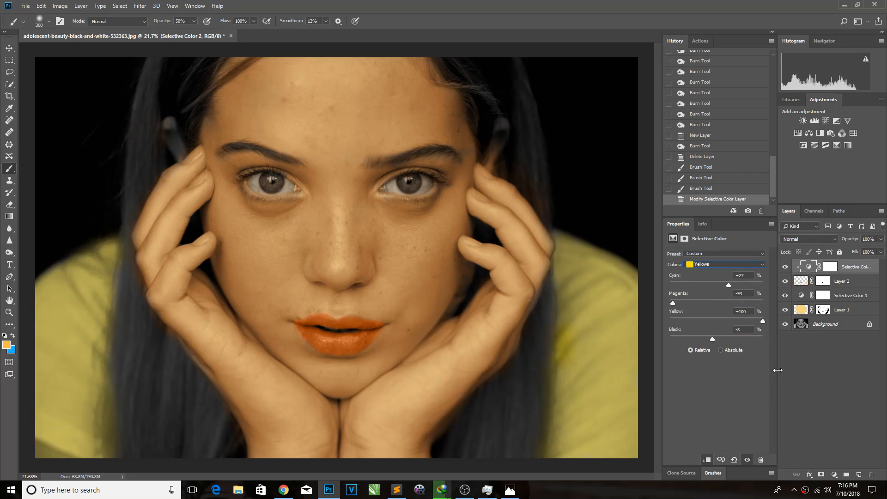
Deselect the layers and compare the colorized portrait with its original by reverting the file and undoing the revert
left_click(837, 342)
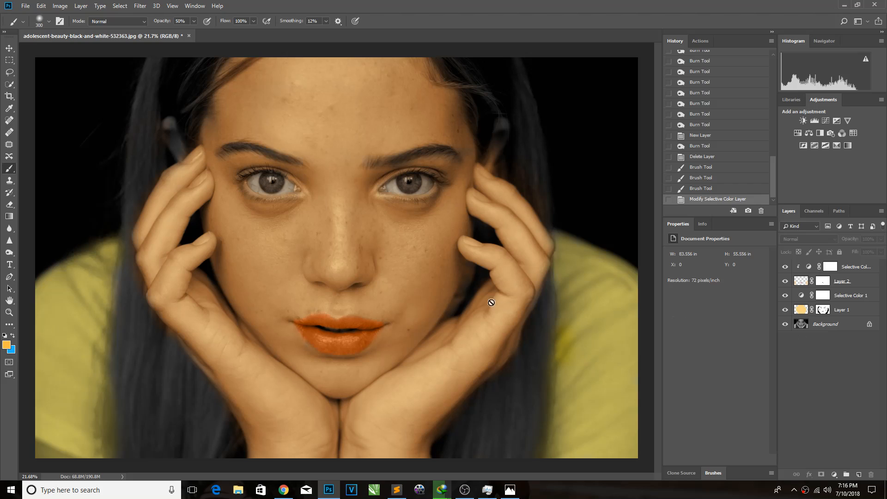
scroll(460, 291, "down", 4)
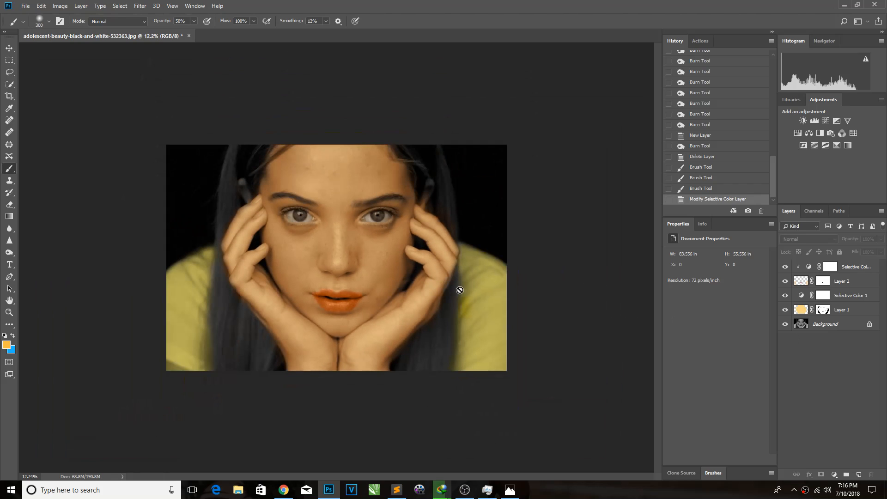
key("F12")
key("ctrl+z")
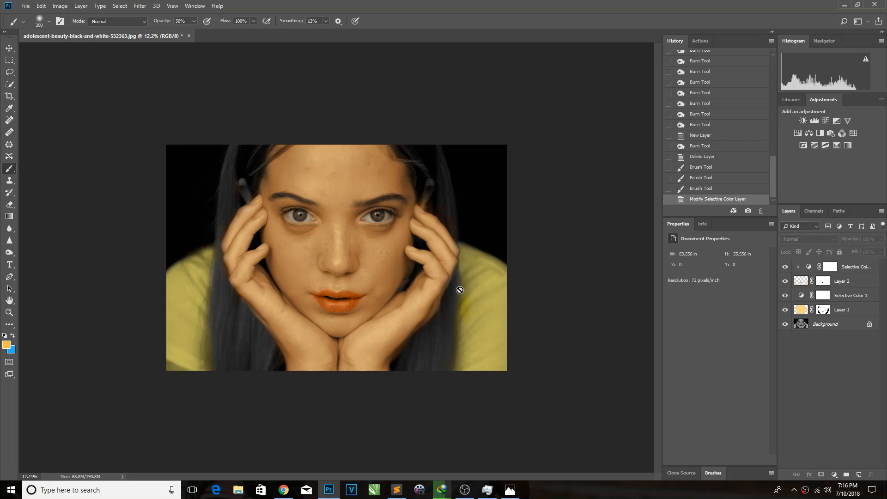